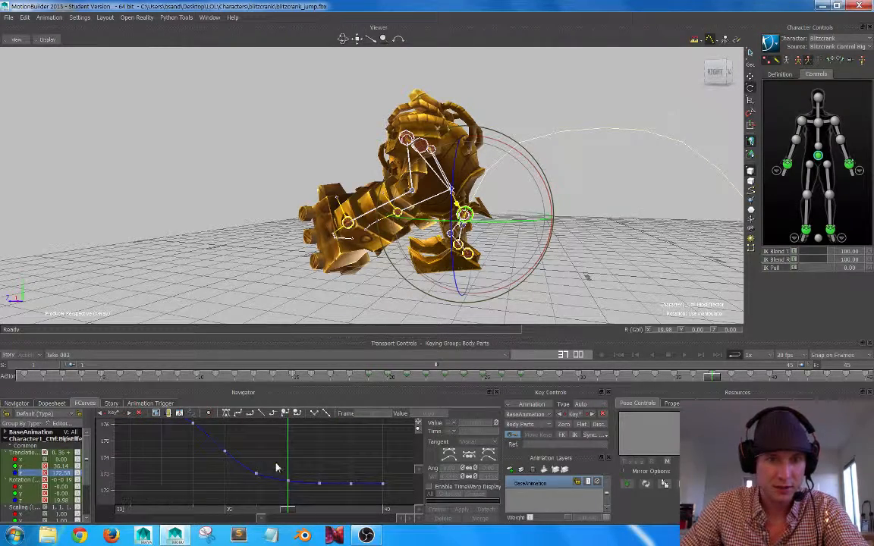
Smooth the hips' Z translation curve by slightly scaling the values of the keys at frames 34 to 36.
middle_click_drag(277, 467, 282, 482, "alt")
right_click_drag(282, 482, 275, 462, "alt")
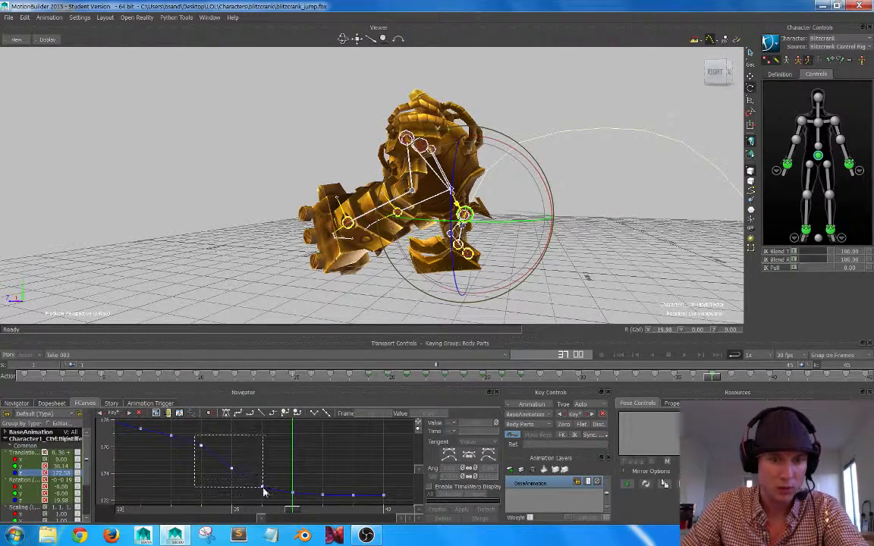
left_click_drag(263, 492, 262, 490)
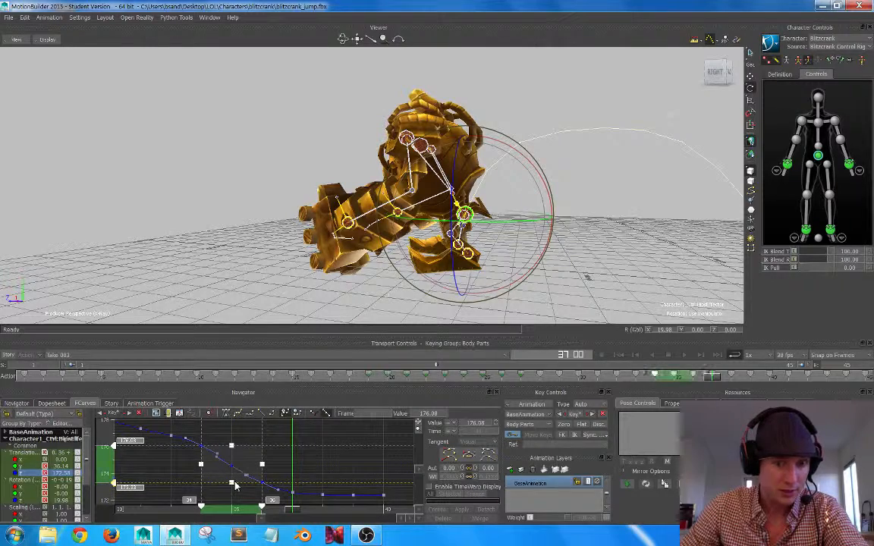
left_click(311, 438)
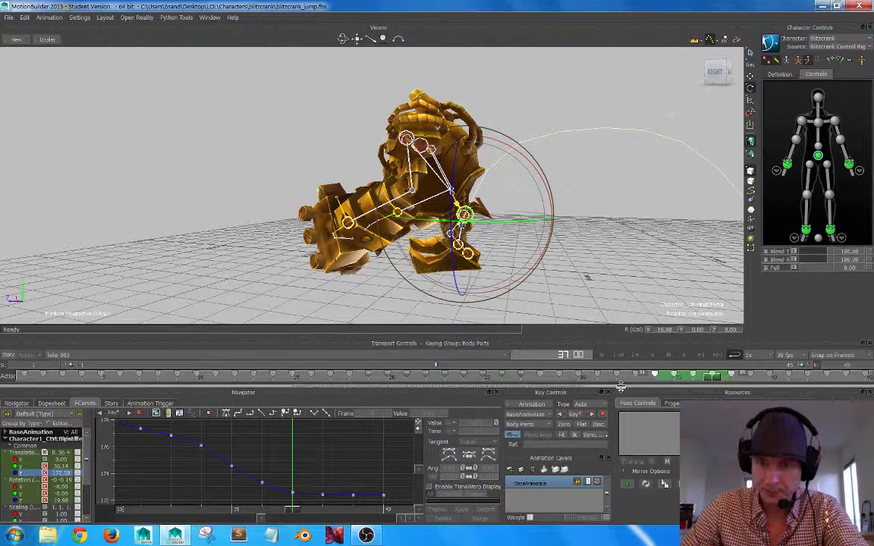
Examine the hips' Y translation curve and the landing poses between frames 26 and 43.
left_click_drag(706, 380, 767, 376)
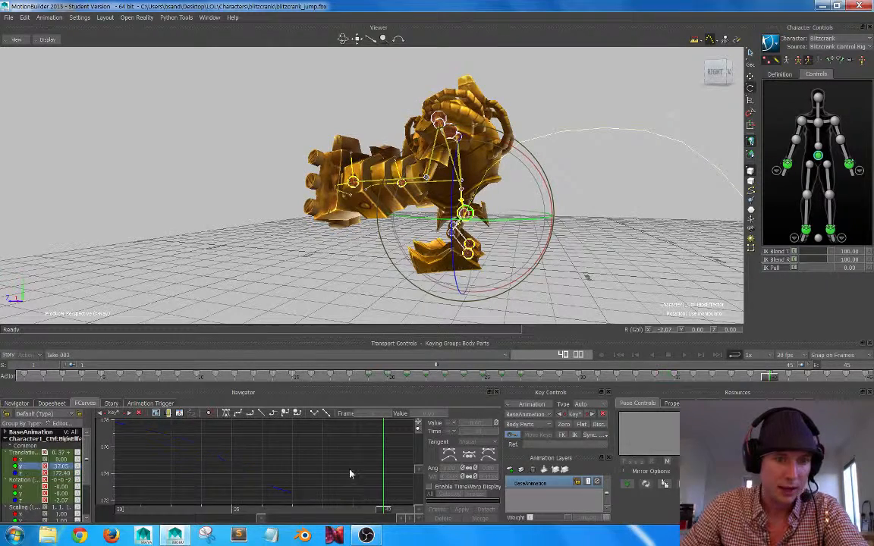
key("a")
middle_click_drag(380, 472, 339, 457, "alt")
right_click_drag(339, 457, 361, 462, "alt")
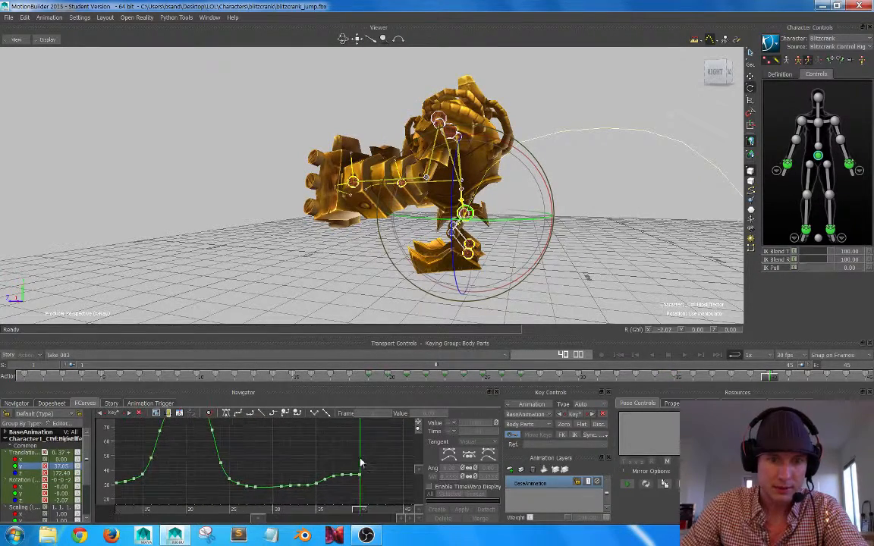
mouse_move(780, 378)
left_mouse_down()
mouse_move(324, 367)
mouse_move(543, 378)
mouse_move(768, 367)
mouse_move(634, 358)
mouse_move(683, 369)
mouse_move(602, 368)
mouse_move(830, 374)
left_mouse_up()
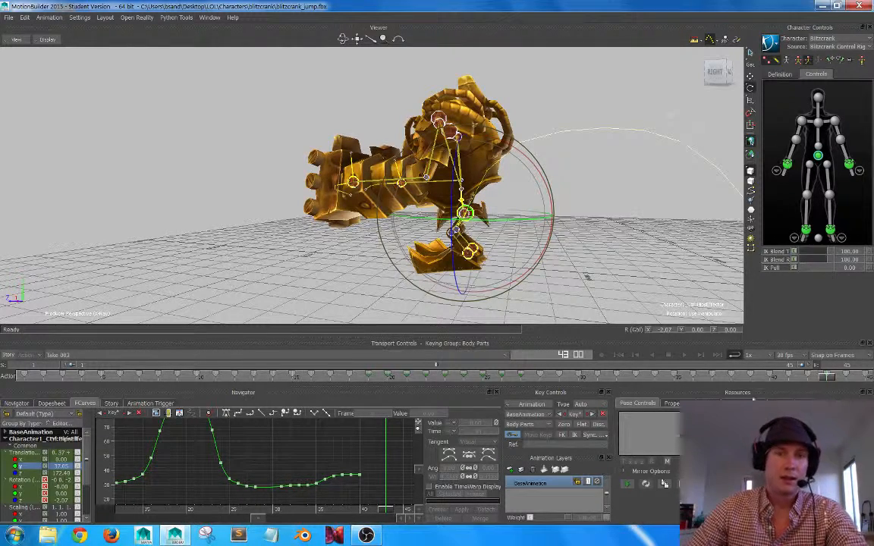
mouse_move(808, 376)
left_mouse_down()
mouse_move(277, 372)
mouse_move(677, 381)
mouse_move(681, 369)
mouse_move(807, 358)
left_mouse_up()
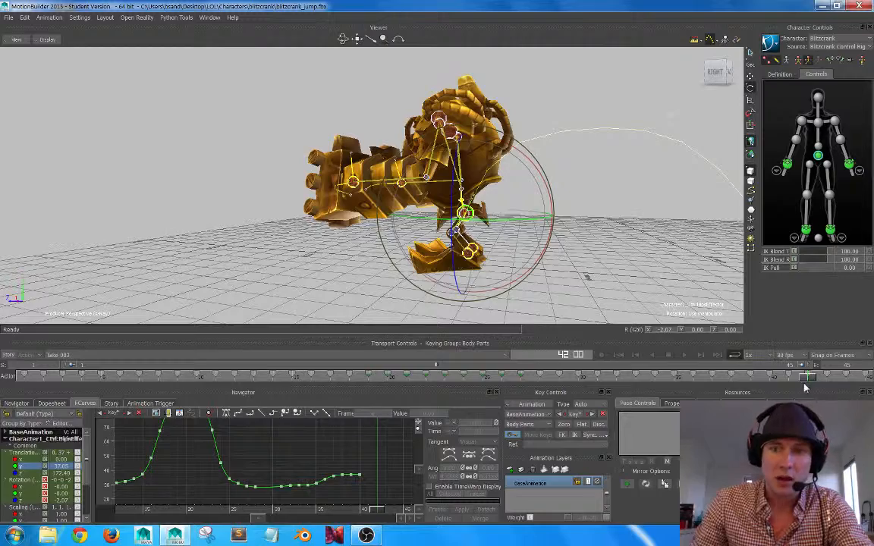
left_click_drag(811, 379, 497, 375)
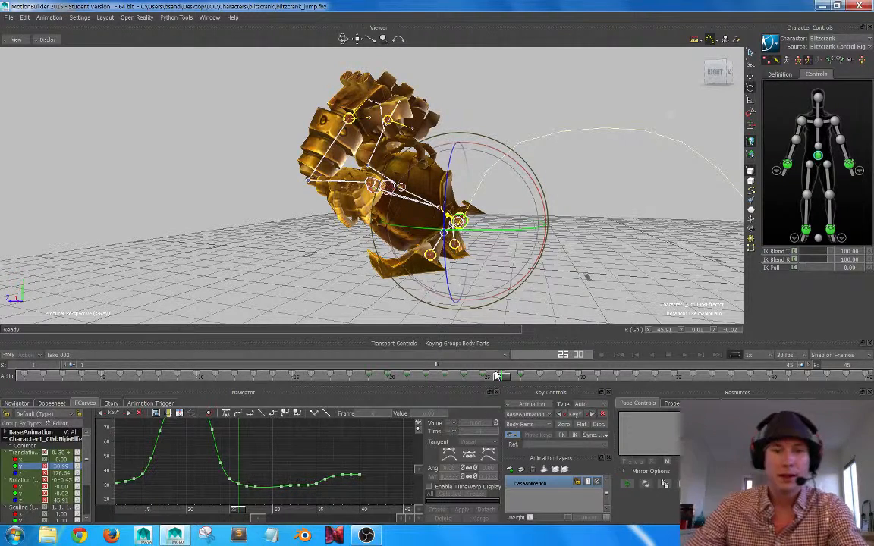
left_click_drag(504, 382, 772, 377)
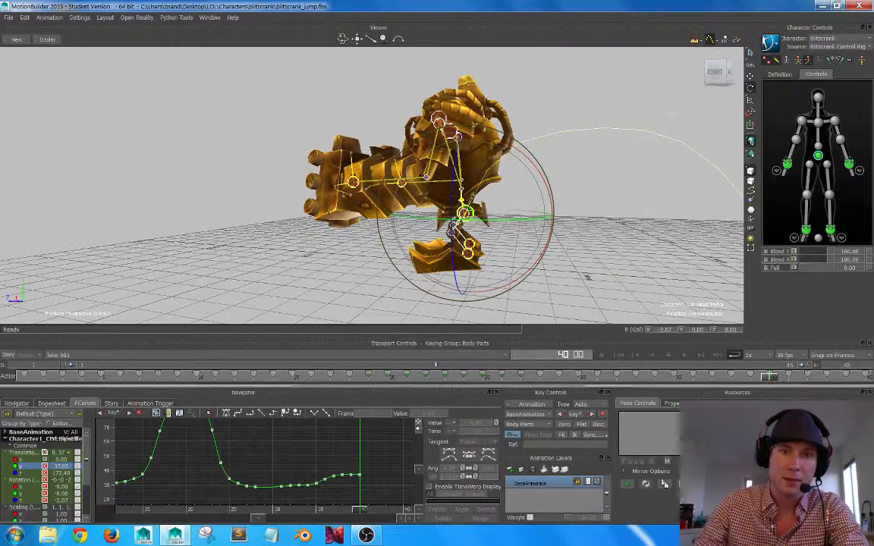
mouse_move(769, 379)
left_mouse_down()
mouse_move(391, 381)
mouse_move(699, 364)
mouse_move(790, 372)
mouse_move(711, 351)
mouse_move(564, 362)
mouse_move(759, 370)
left_mouse_up()
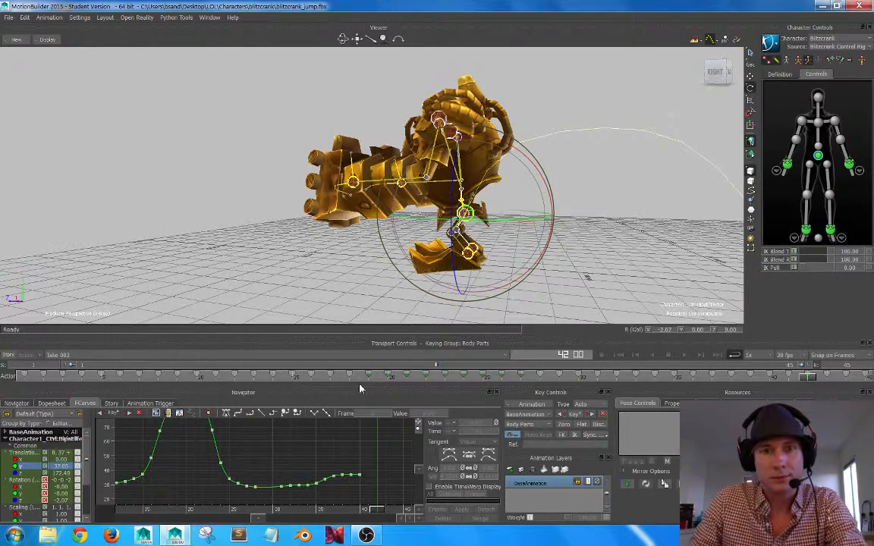
left_click_drag(807, 382, 773, 332)
Play back the whole jump from a wider side view and scrub between frames 6 and 38 to review it.
scroll(510, 244, "down", 3)
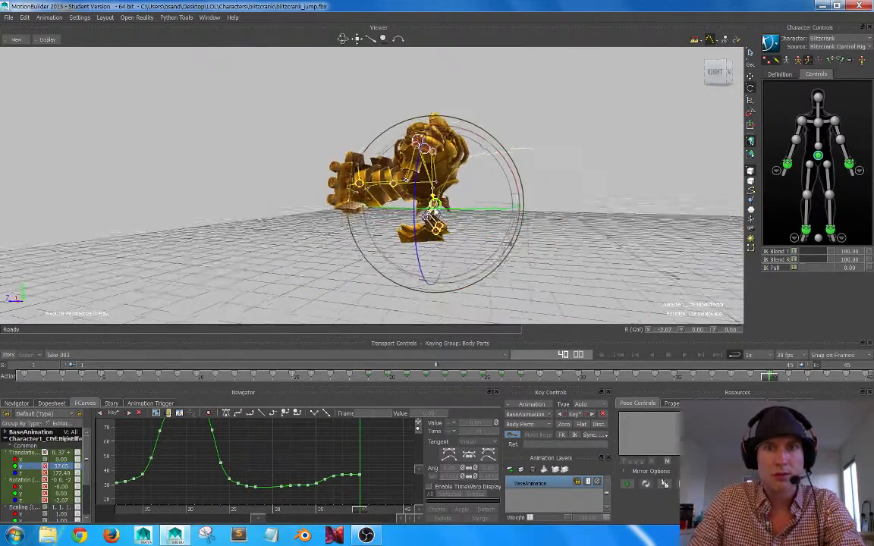
left_click_drag(509, 244, 470, 229, "ctrl+shift")
left_click(686, 356)
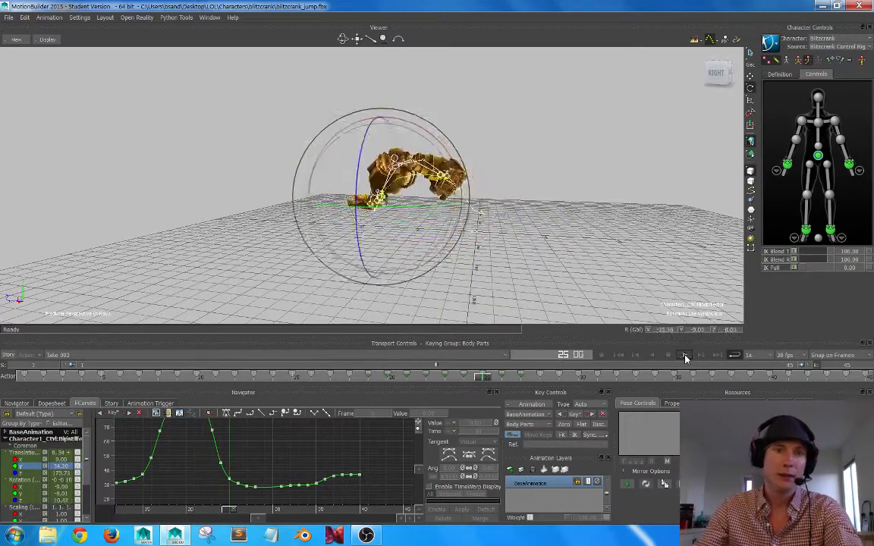
left_click(686, 359)
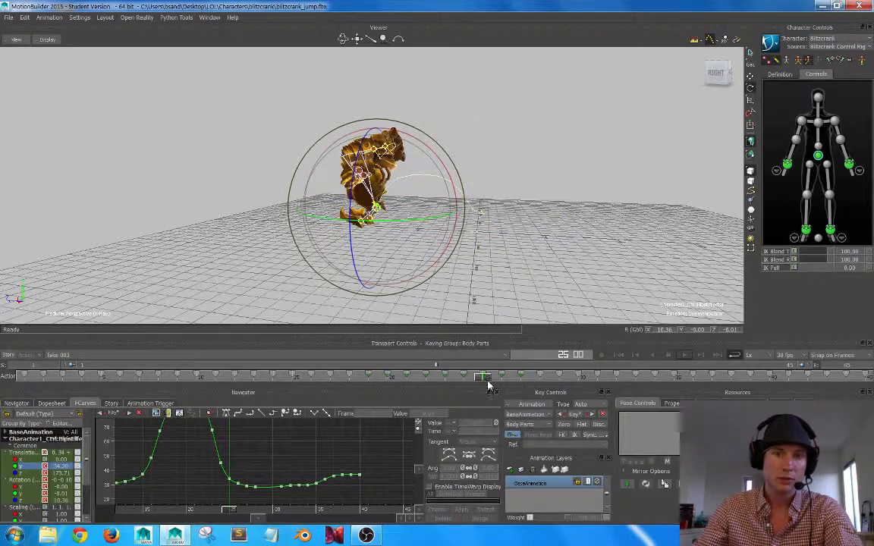
left_click_drag(487, 378, 447, 365)
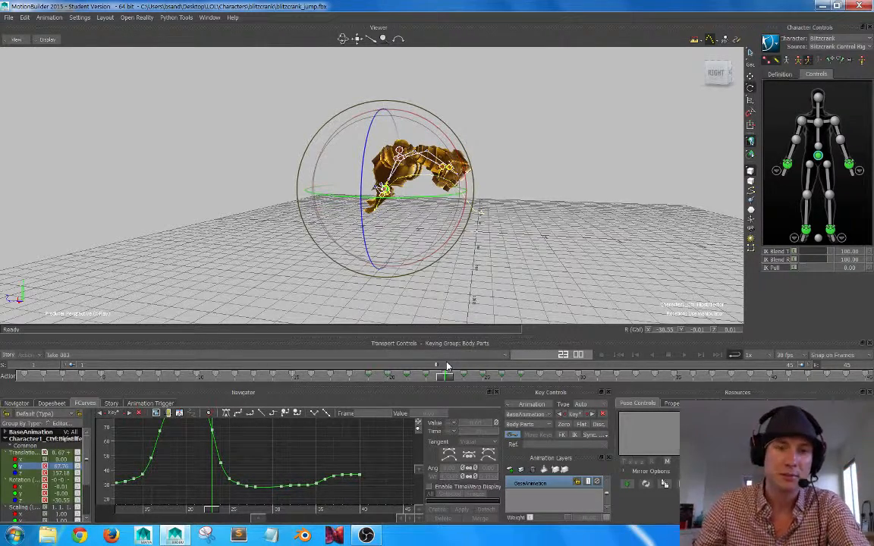
left_click_drag(445, 379, 124, 402)
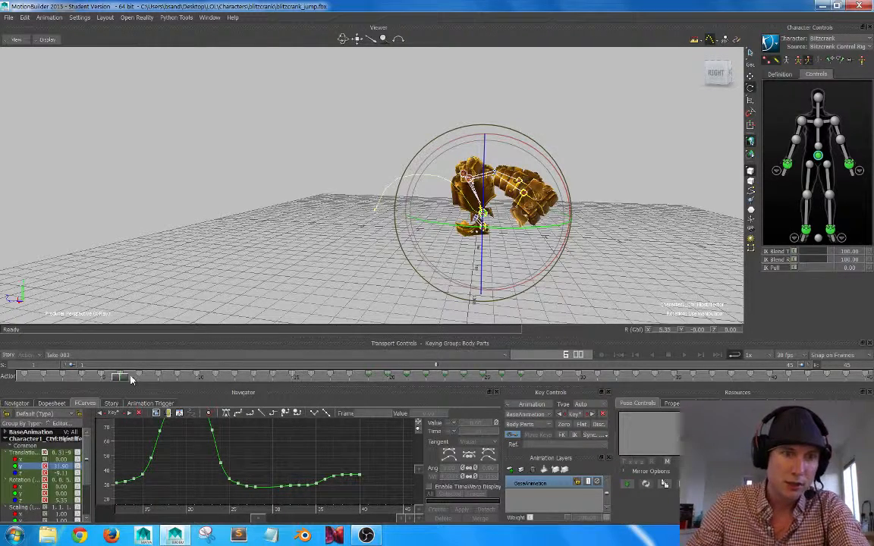
left_click_drag(121, 380, 145, 364)
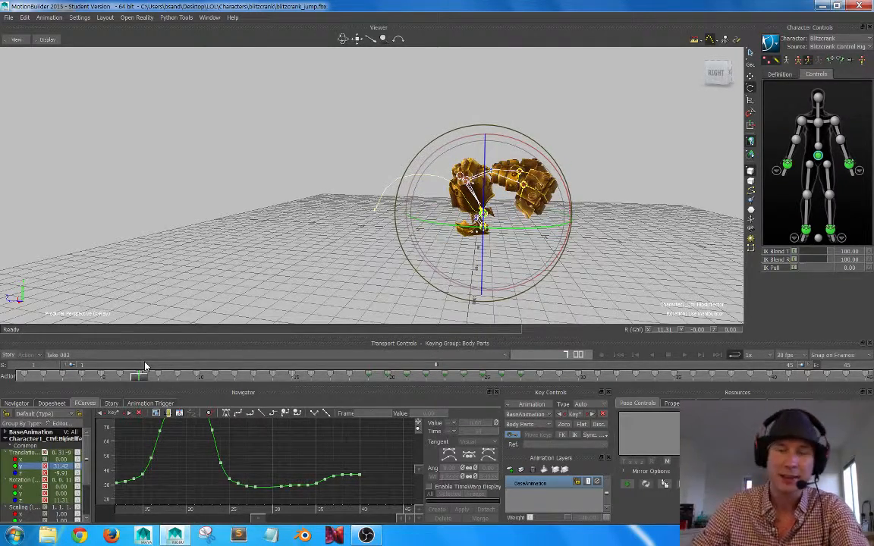
left_click_drag(137, 381, 732, 330)
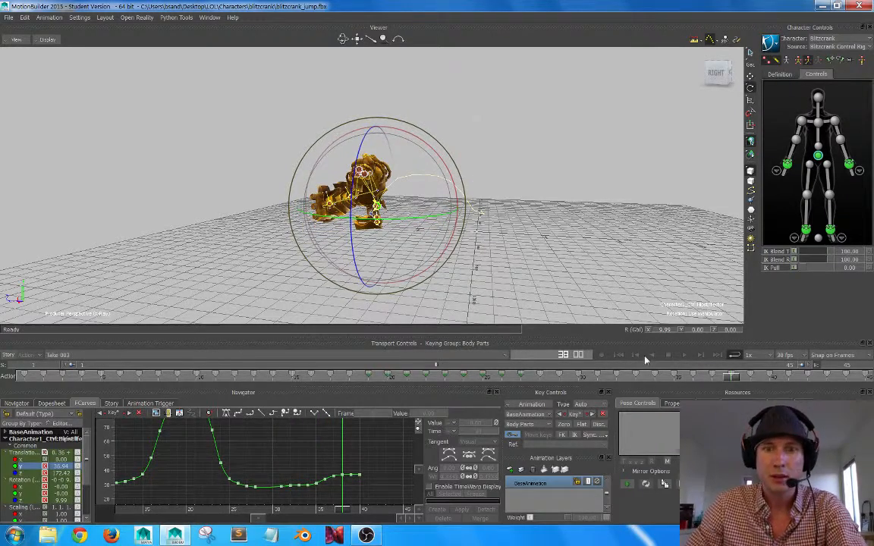
Plot the animation to keys for all properties.
left_click(534, 404)
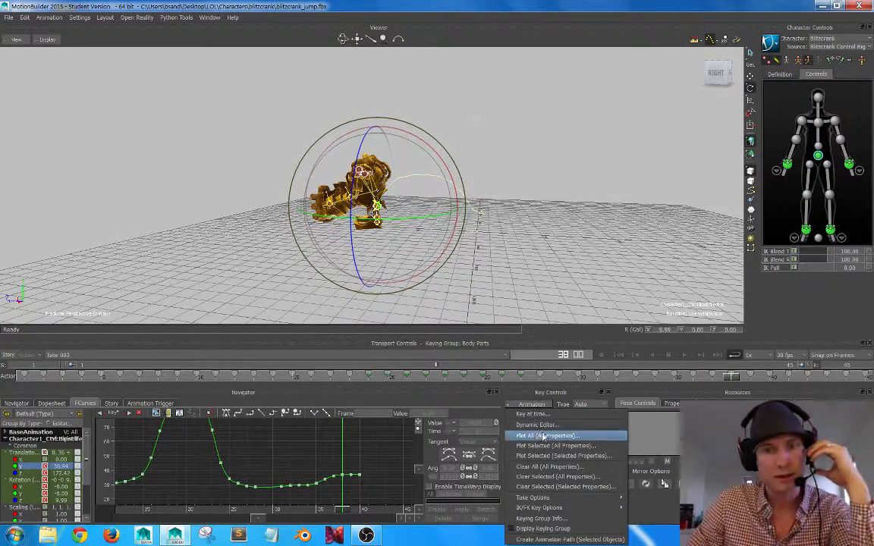
left_click(543, 443)
left_click(447, 366)
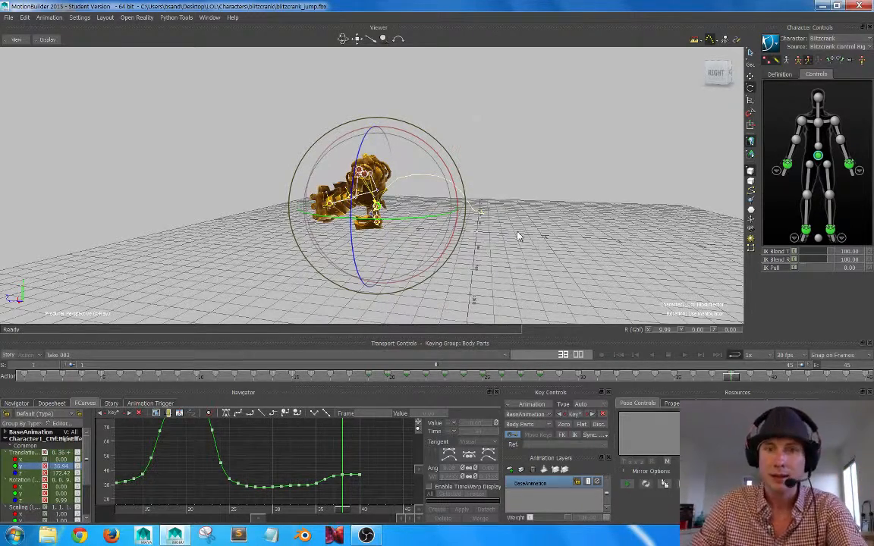
Switch the character's keying mode to Full Body and review the landing pose back to frame 34.
right_click_drag(403, 249, 410, 252, "alt")
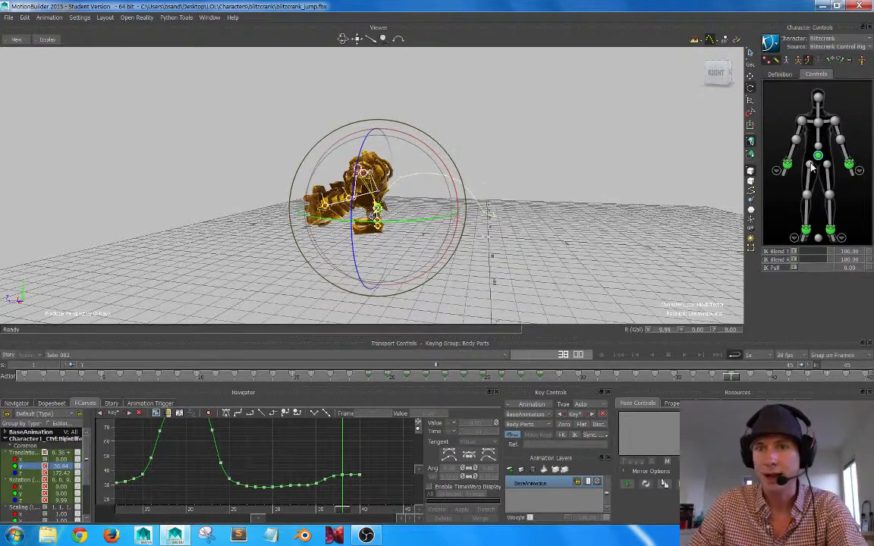
left_click(804, 62)
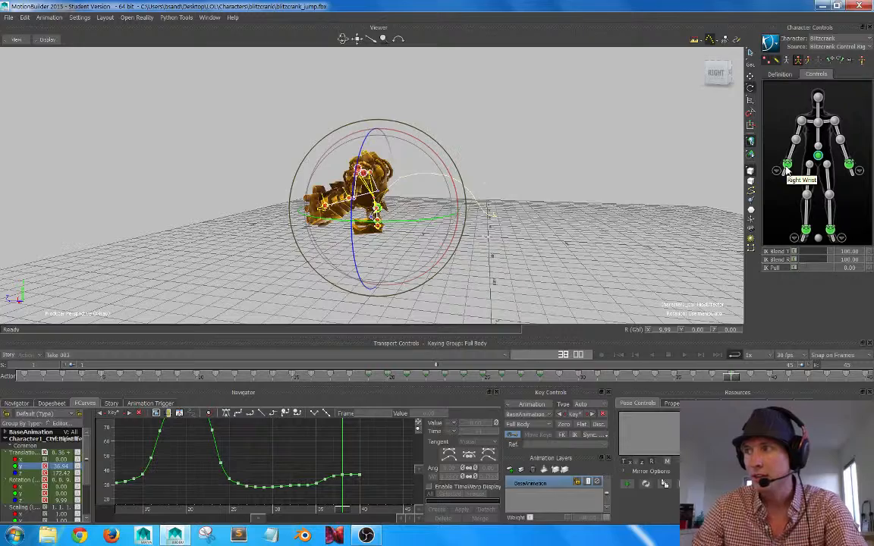
left_click_drag(393, 181, 445, 211, "alt")
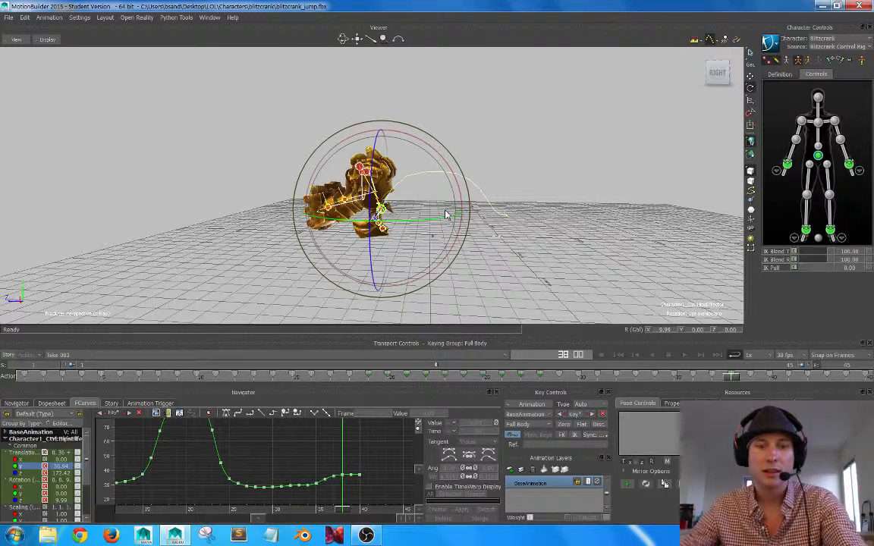
left_click_drag(446, 215, 493, 221, "alt")
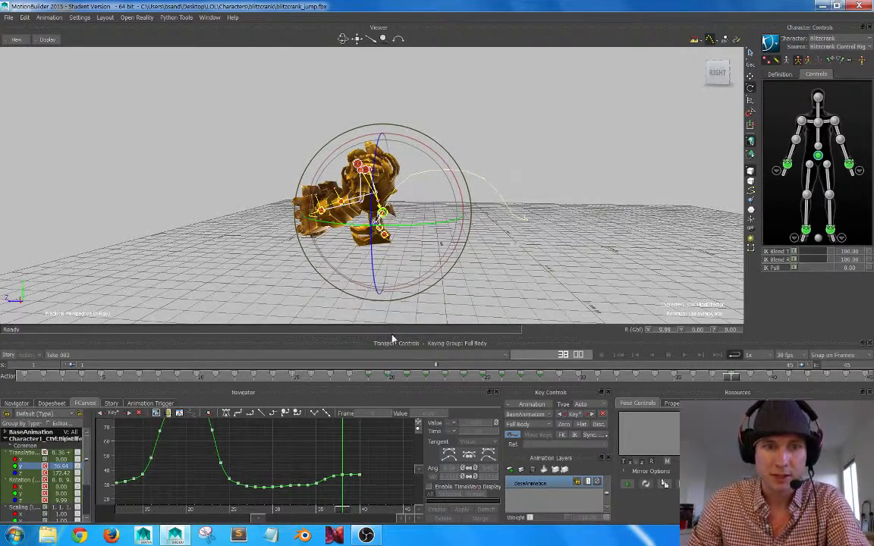
left_click_drag(728, 374, 731, 338)
right_click_drag(469, 223, 496, 225, "alt")
left_click_drag(496, 225, 489, 222, "alt")
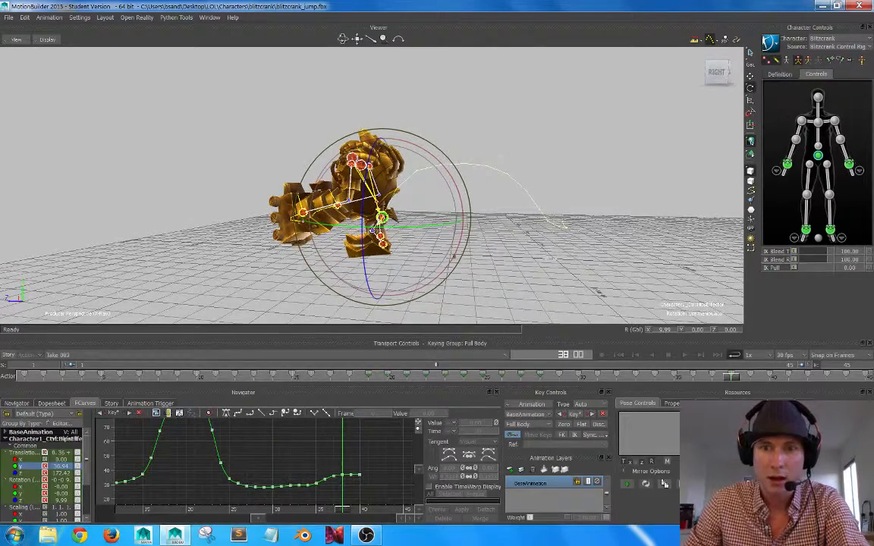
left_click_drag(734, 379, 655, 376)
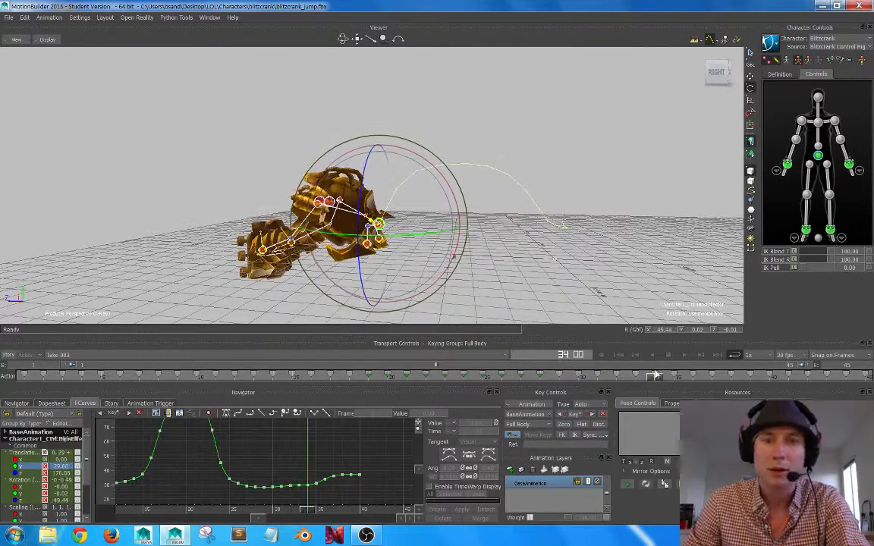
left_click(787, 165)
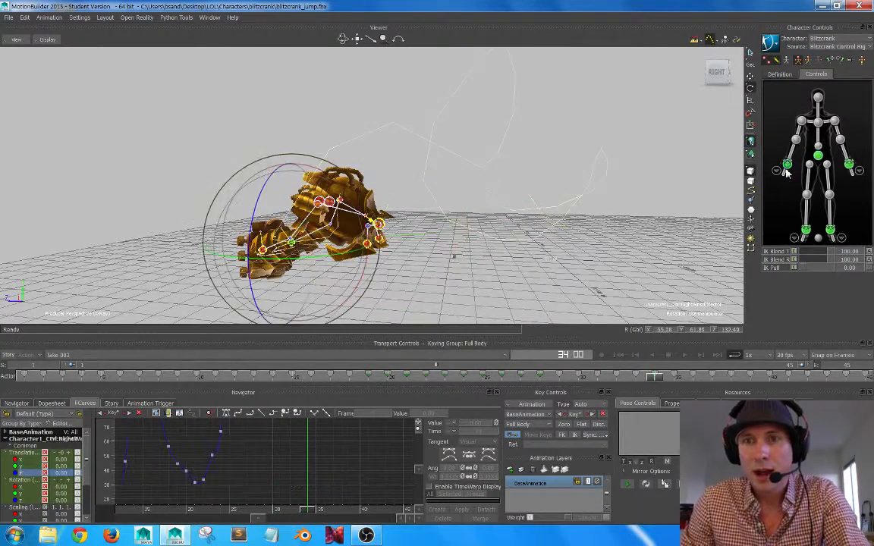
left_click_drag(830, 253, 806, 258)
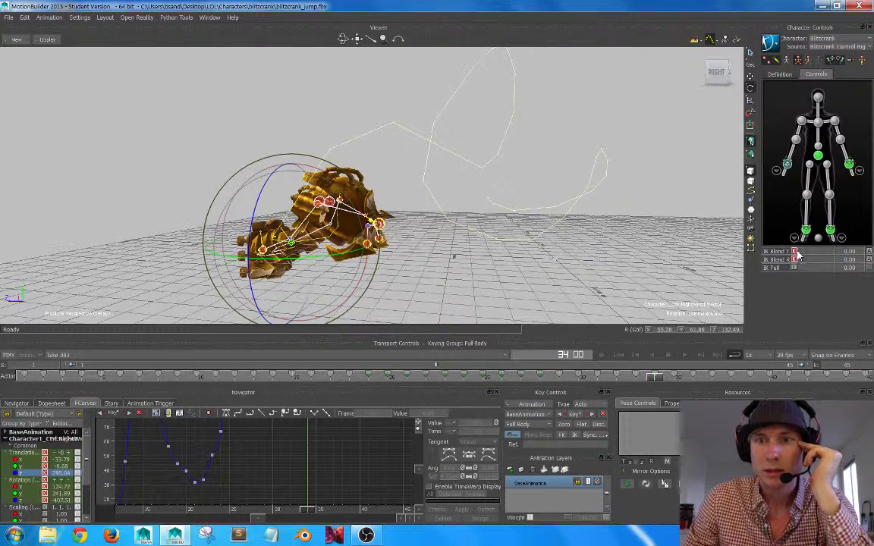
left_click(796, 252)
left_click(795, 259)
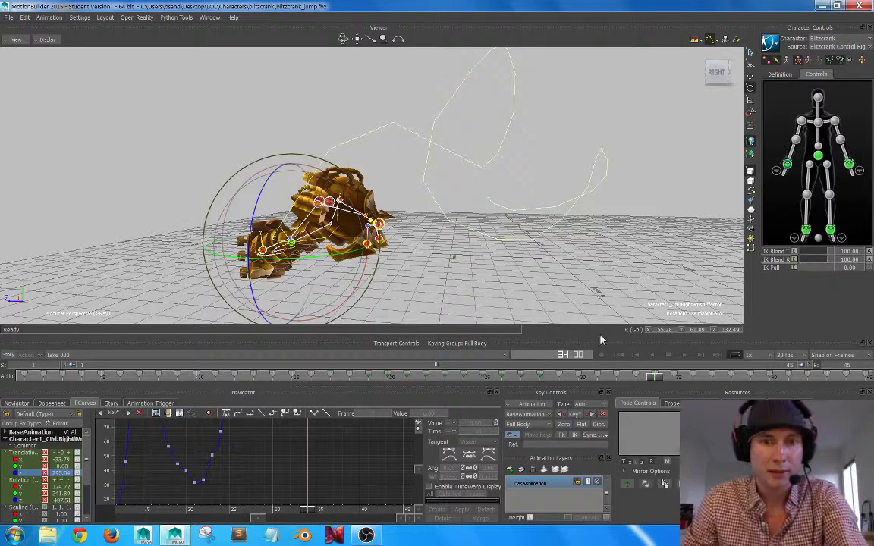
At frame 1, set IK Blend T and IK Blend R to 0 for the right wrist and the left wrist.
left_click_drag(616, 377, 3, 380)
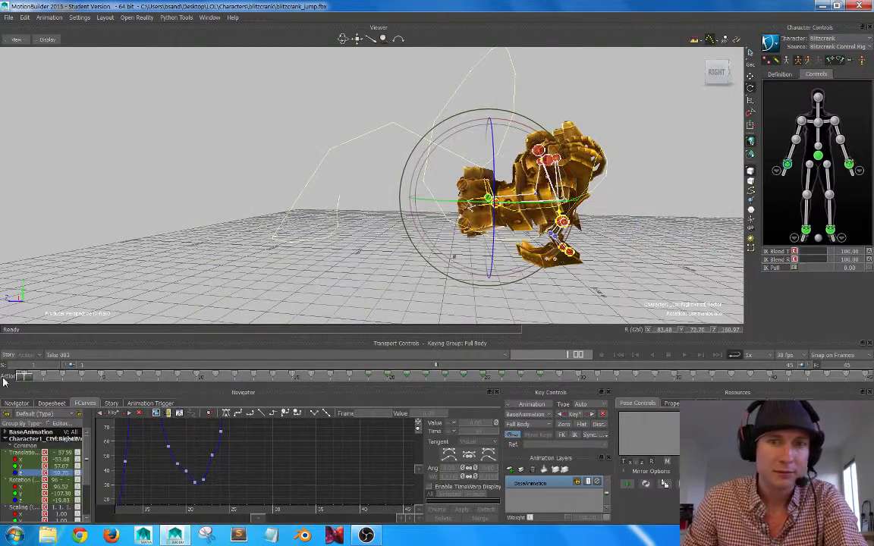
left_click(794, 260)
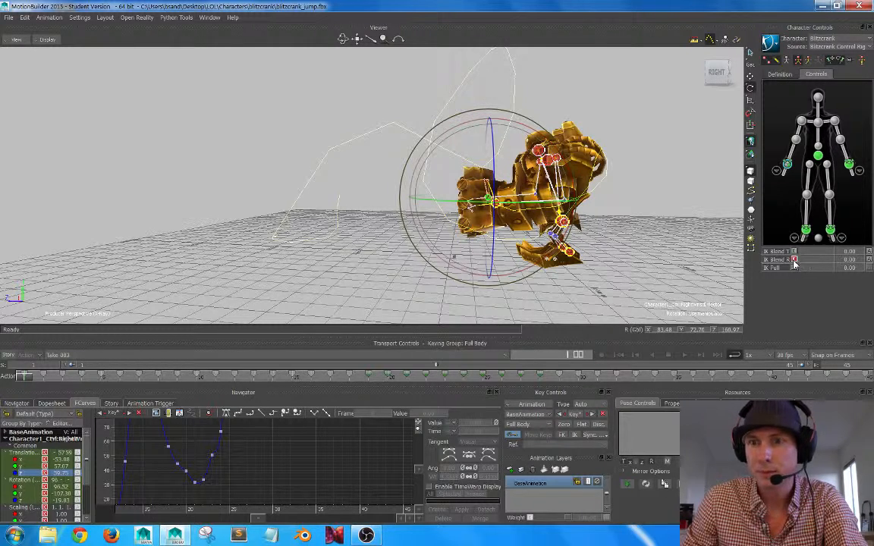
left_click(849, 163)
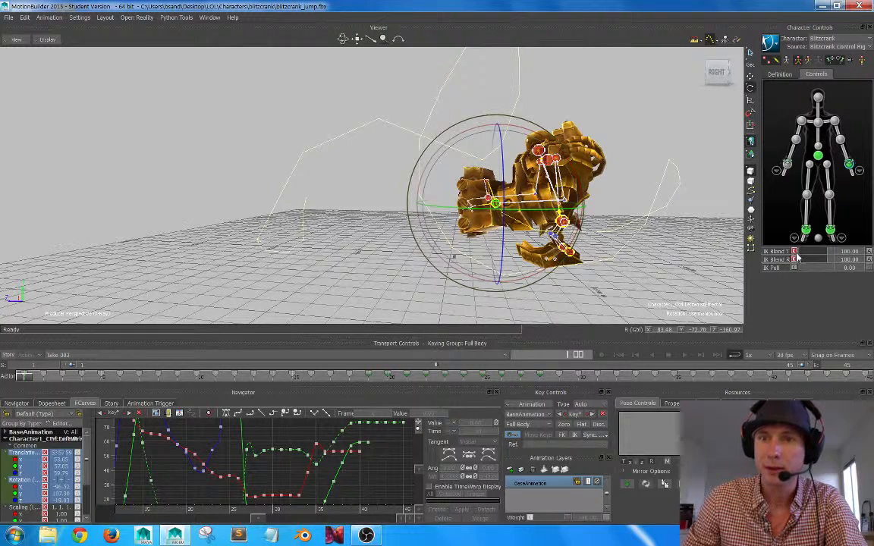
left_click_drag(831, 253, 794, 254)
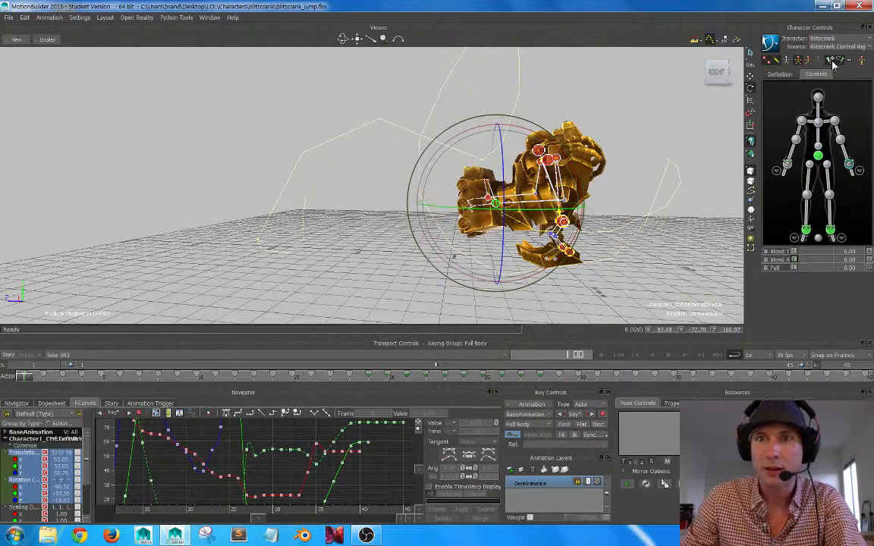
Select the right wrist effector and scrub from frame 1 to 28 and back to 24 to examine the arm motion.
left_click(787, 164)
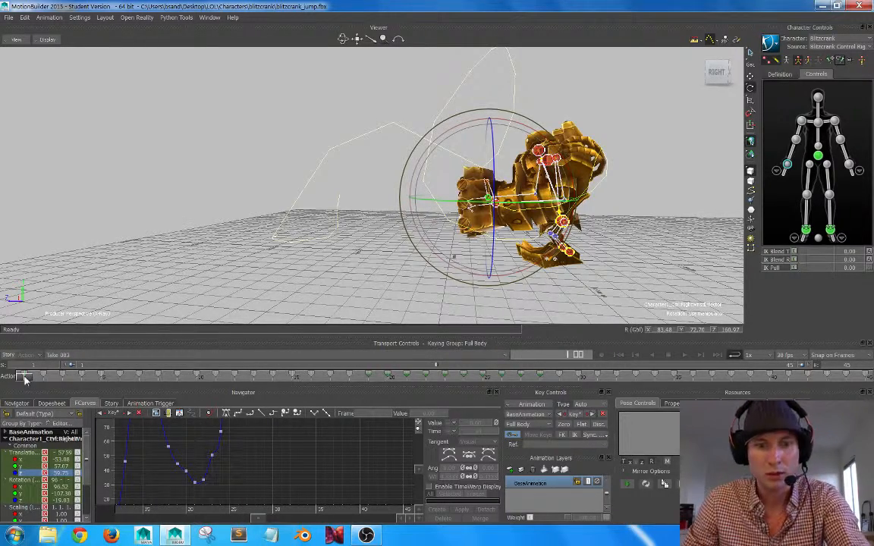
mouse_move(25, 380)
left_mouse_down()
mouse_move(384, 375)
mouse_move(695, 358)
mouse_move(319, 314)
mouse_move(486, 343)
mouse_move(560, 208)
mouse_move(523, 207)
mouse_move(526, 323)
left_mouse_up()
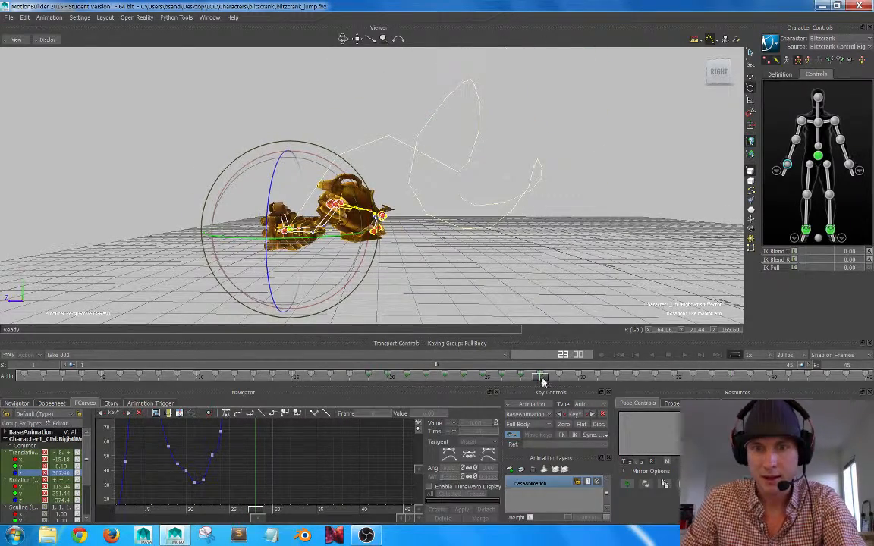
mouse_move(542, 382)
left_mouse_down()
mouse_move(439, 375)
mouse_move(472, 375)
left_mouse_up()
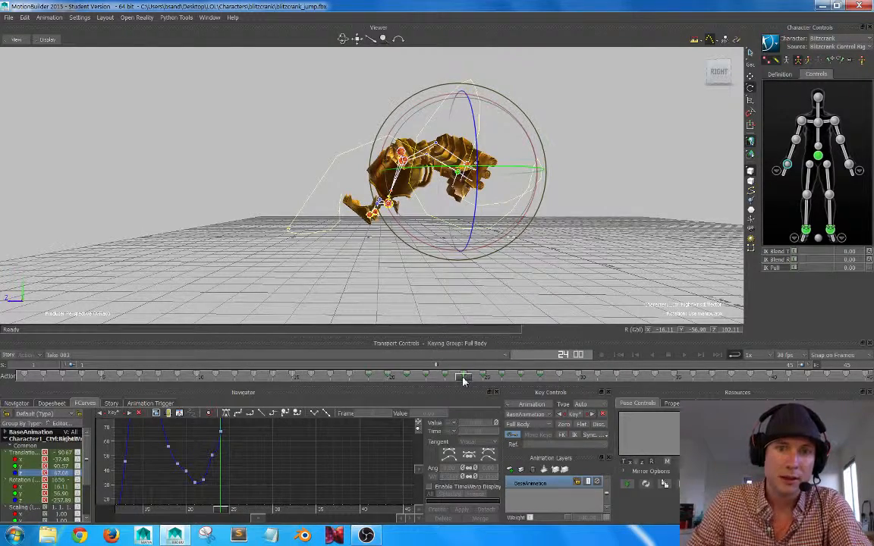
Scrub between frames 10 and 39 and examine the right wrist's motion path and arm poses through the jump and landing.
mouse_move(472, 381)
left_mouse_down()
mouse_move(454, 378)
mouse_move(718, 372)
mouse_move(474, 376)
mouse_move(535, 377)
left_mouse_up()
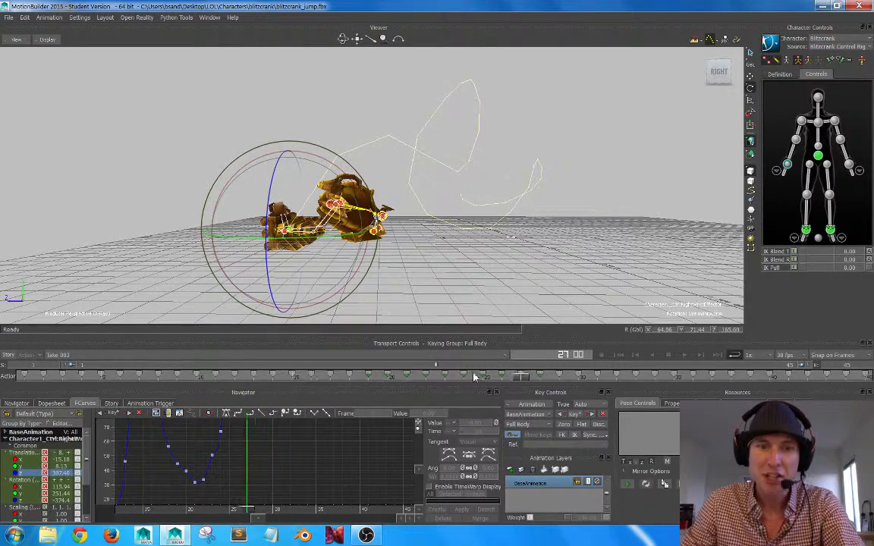
left_click_drag(541, 377, 192, 375)
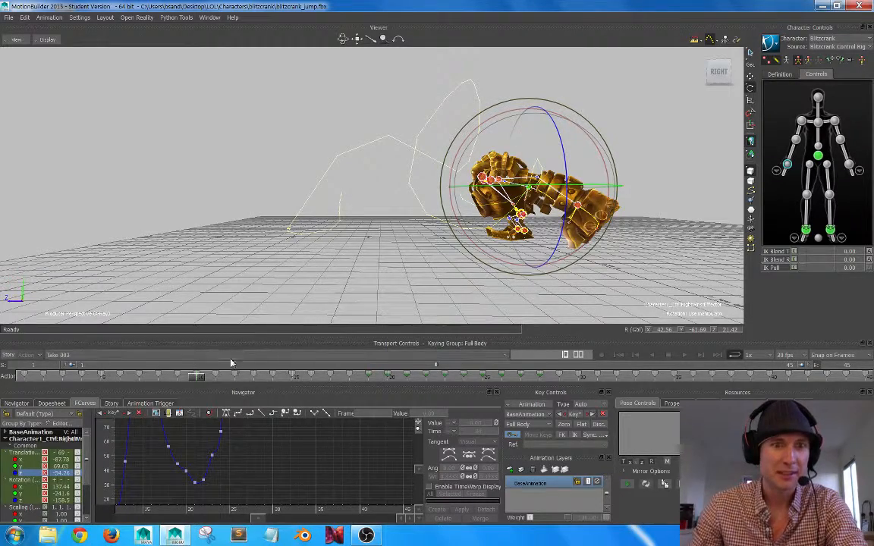
left_click_drag(190, 381, 354, 358)
left_click_drag(403, 353, 669, 353)
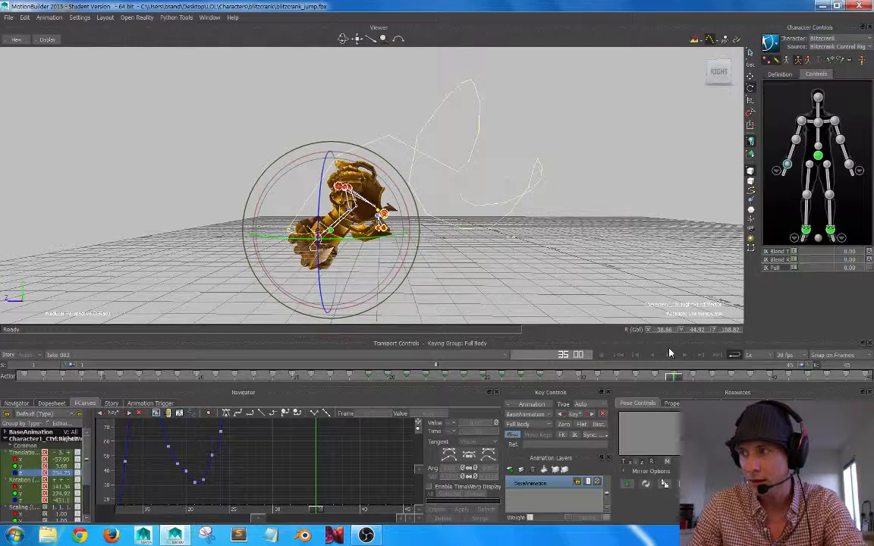
left_click_drag(670, 353, 505, 342)
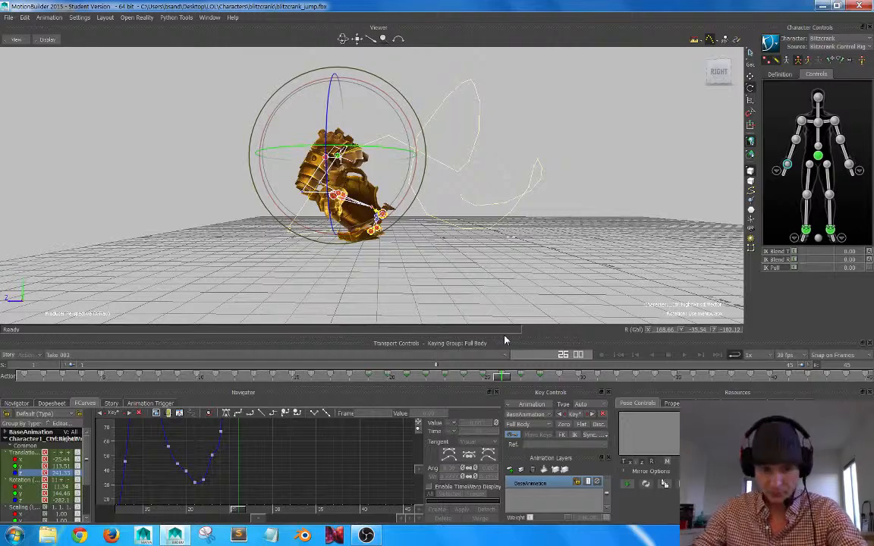
left_click_drag(491, 382, 451, 367)
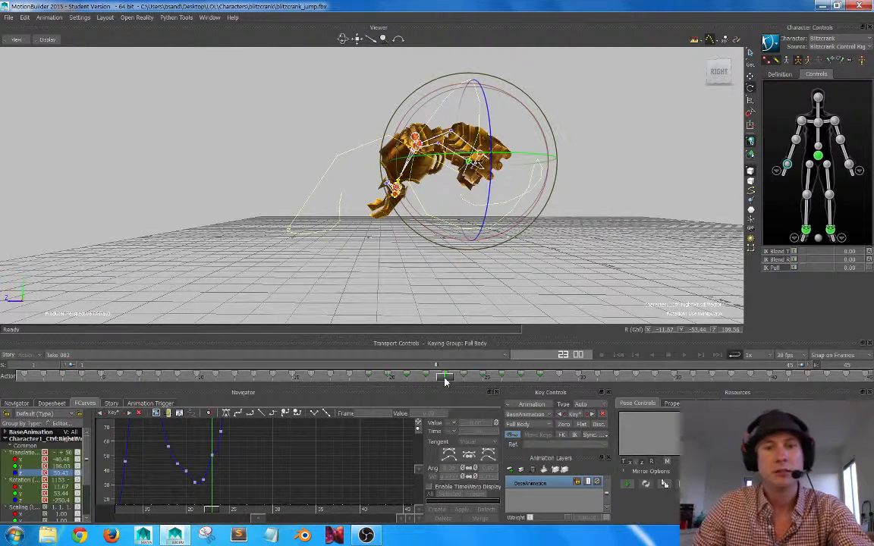
left_click_drag(440, 383, 658, 346)
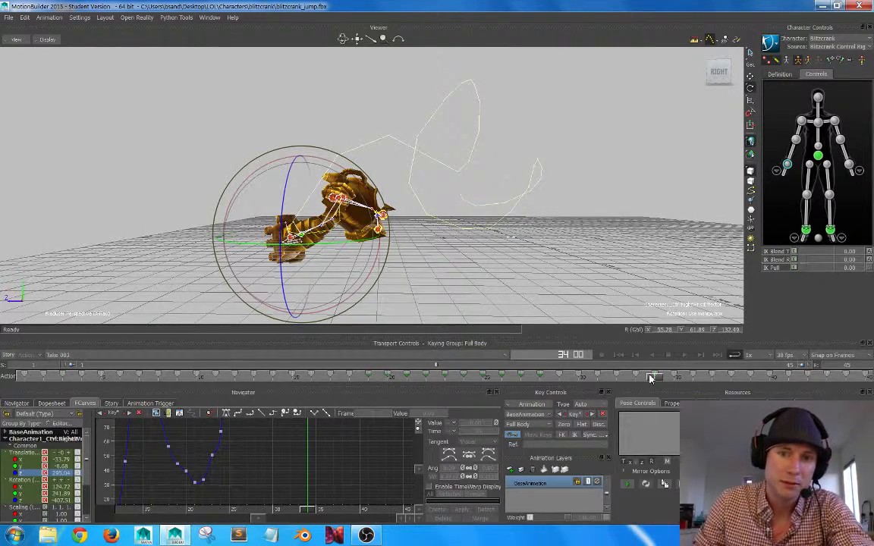
mouse_move(655, 378)
left_mouse_down()
mouse_move(151, 378)
mouse_move(203, 393)
mouse_move(387, 378)
mouse_move(441, 387)
mouse_move(482, 378)
mouse_move(637, 378)
left_mouse_up()
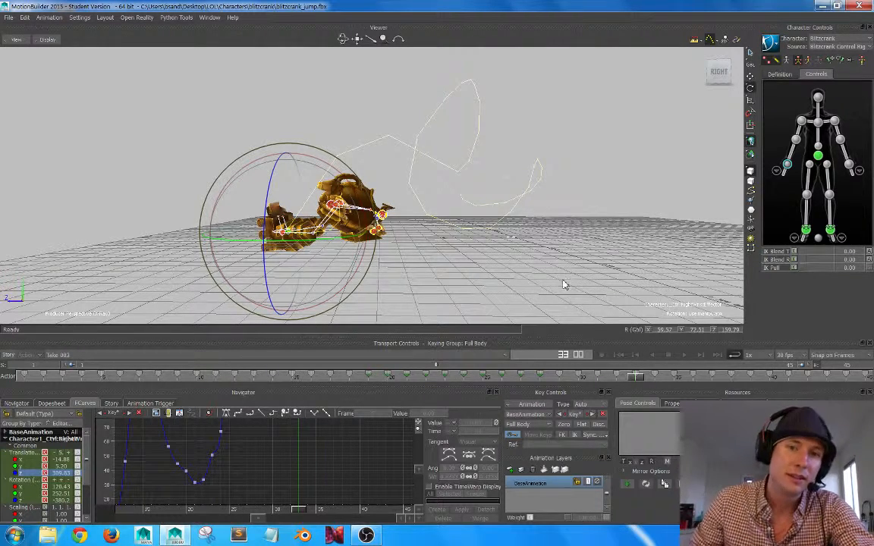
left_click_drag(637, 379, 597, 374)
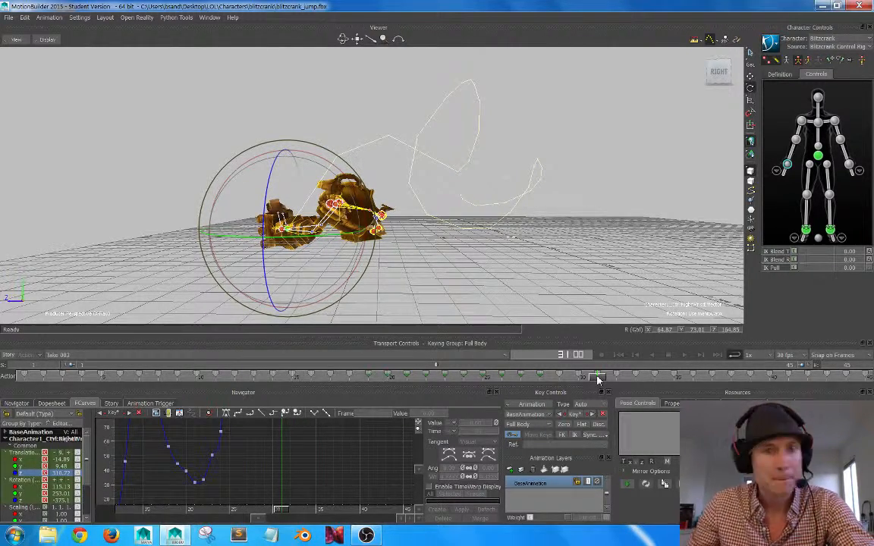
mouse_move(597, 379)
left_mouse_down()
mouse_move(82, 376)
mouse_move(484, 380)
mouse_move(713, 370)
mouse_move(657, 369)
mouse_move(700, 367)
left_mouse_up()
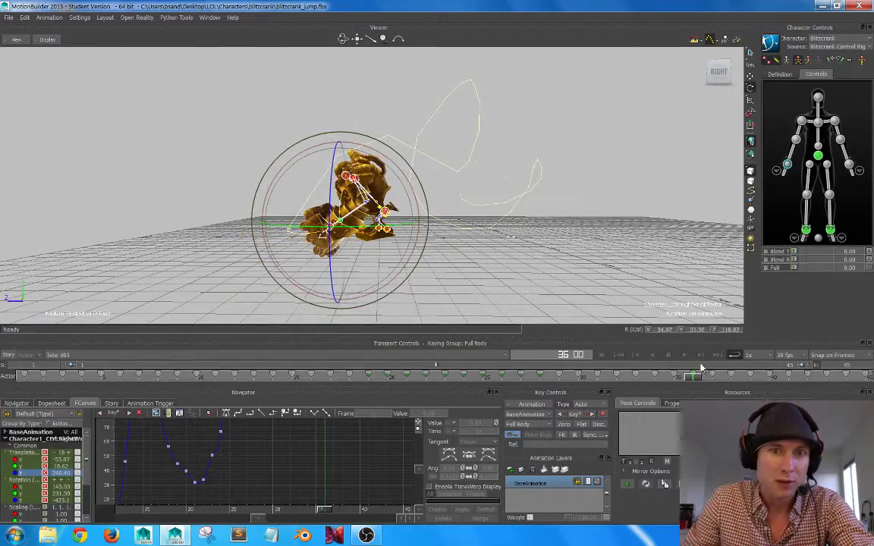
right_click_drag(464, 234, 476, 230, "alt")
mouse_move(476, 230)
left_mouse_down("alt")
mouse_move(457, 230)
mouse_move(488, 239)
left_mouse_up("alt")
mouse_move(693, 379)
left_mouse_down()
mouse_move(515, 378)
mouse_move(750, 365)
left_mouse_up()
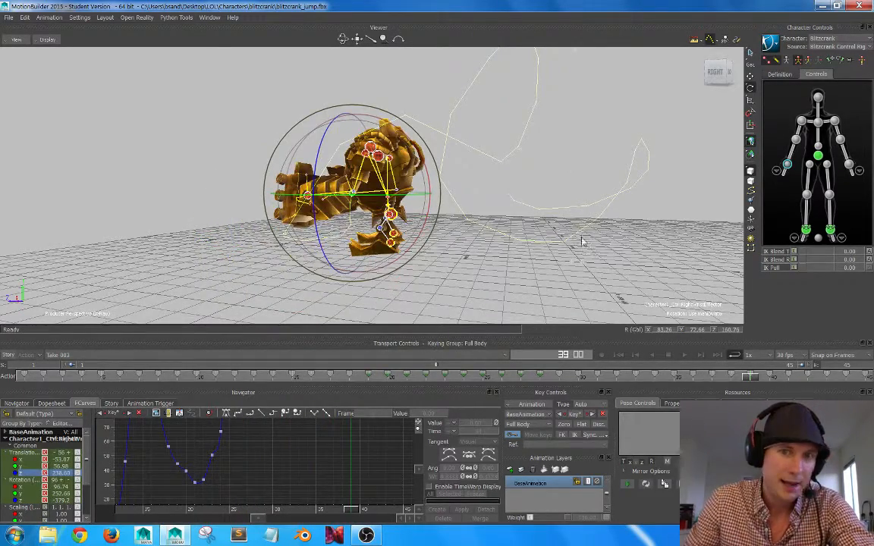
left_click_drag(583, 239, 498, 220, "alt")
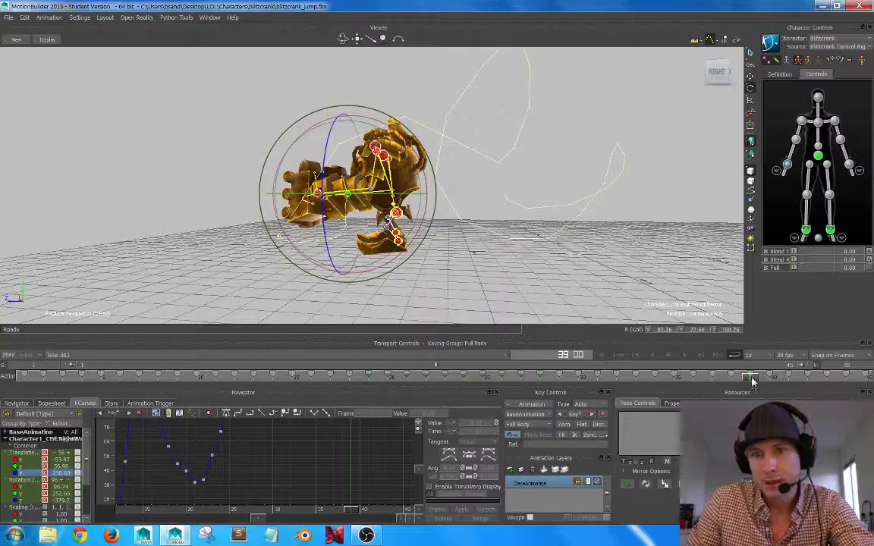
left_click_drag(752, 381, 750, 336)
left_click_drag(504, 234, 512, 237, "alt")
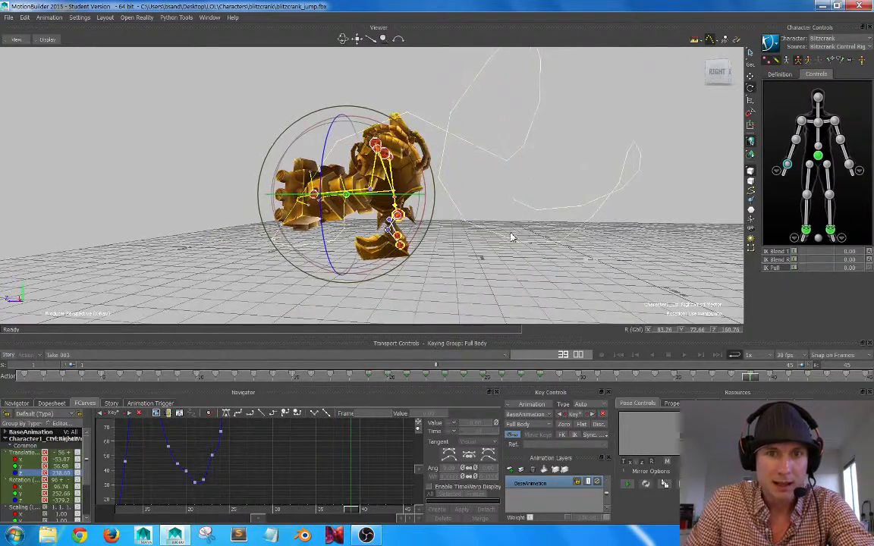
Smooth the right wrist's Translation Y keys between frames 34 and 40 in the function curves.
left_click(37, 466)
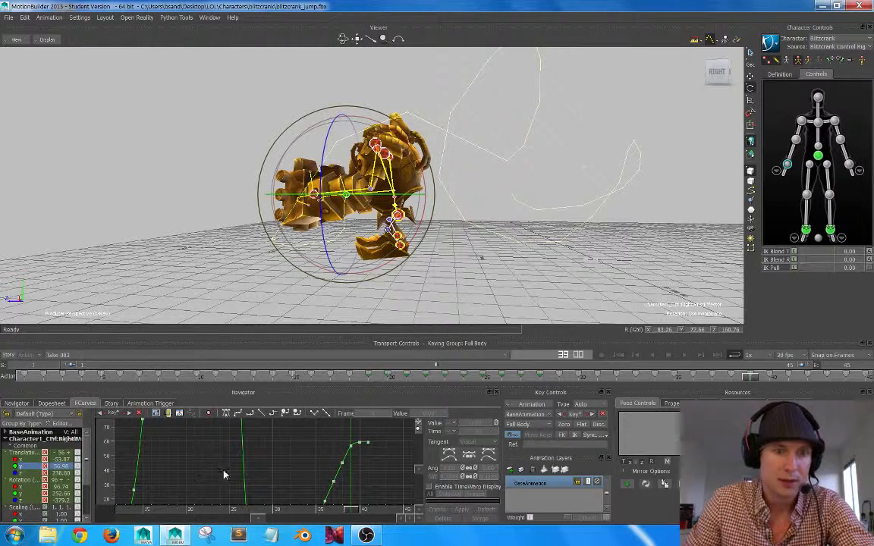
key("a")
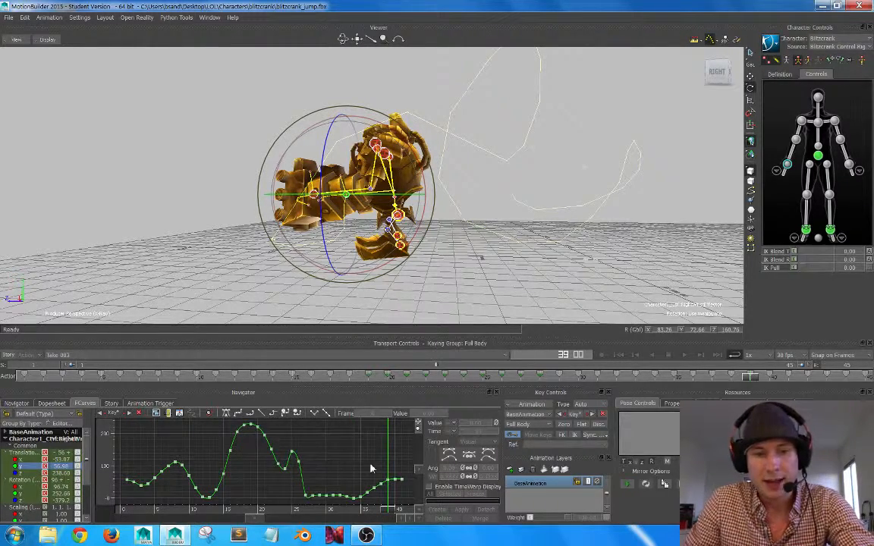
middle_click_drag(371, 469, 346, 457, "alt")
right_click_drag(347, 456, 379, 477, "alt")
middle_click_drag(379, 478, 324, 440, "alt")
right_click_drag(324, 440, 340, 452, "alt")
left_click_drag(334, 436, 265, 489)
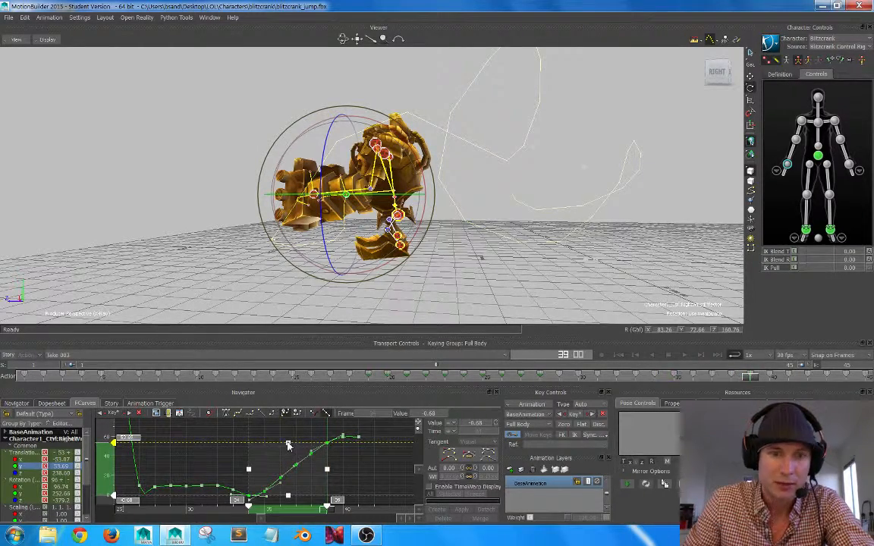
left_click(355, 437)
left_click_drag(355, 437, 260, 497)
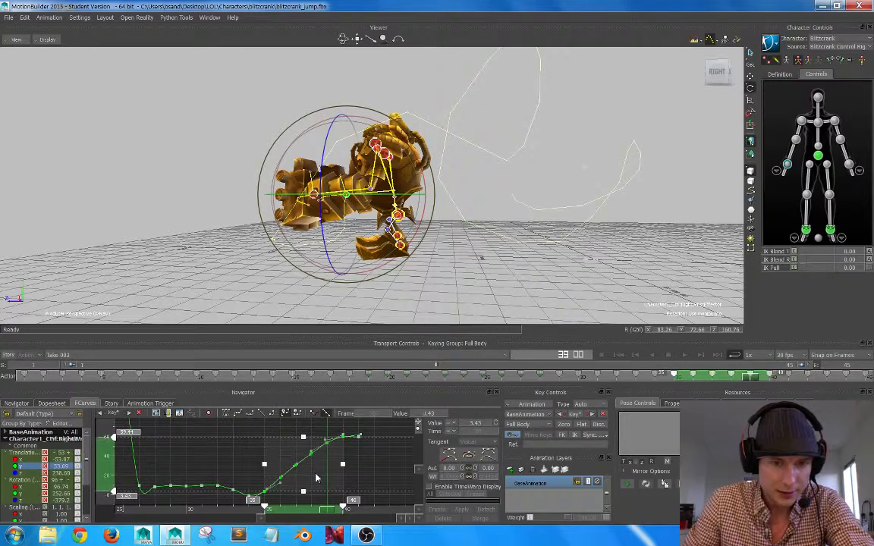
left_click(383, 471)
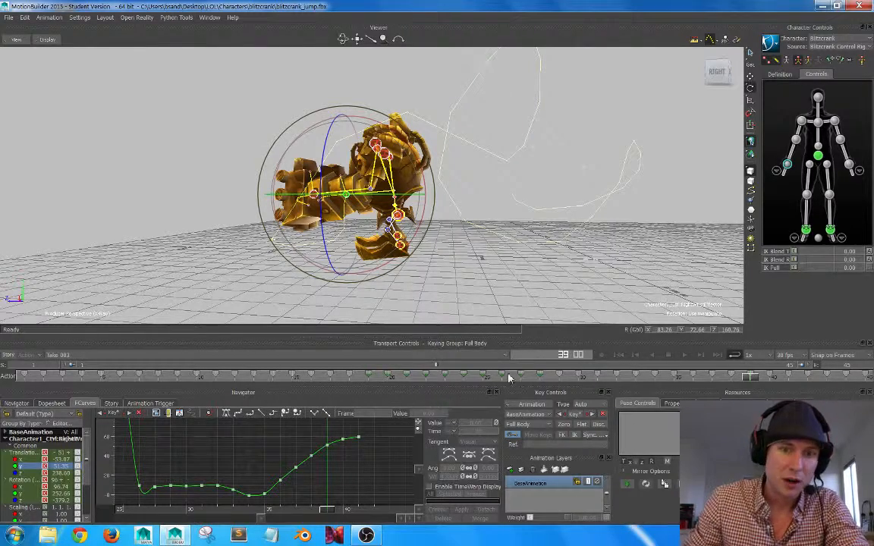
Go to frame 45 and key the character's pose there.
left_click_drag(757, 377, 867, 382)
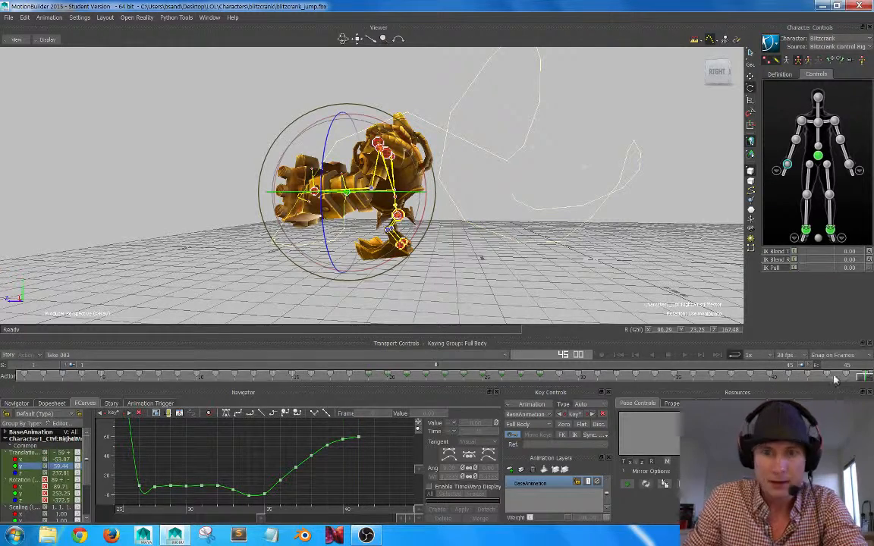
middle_click_drag(385, 459, 348, 465, "alt")
right_click_drag(323, 449, 323, 435, "alt")
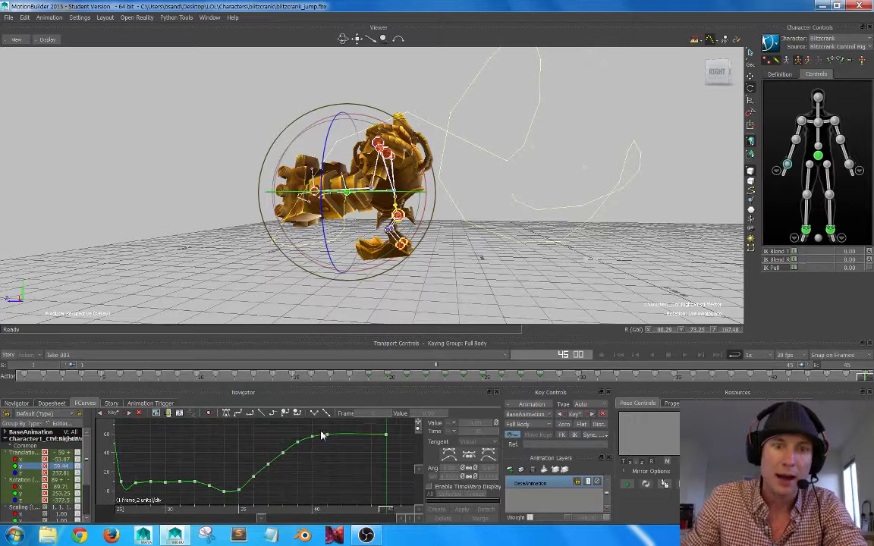
Try raising the right wrist's Translation Y keys from frame 35 to 41 to peak at about 62, and reshaping the rise.
left_click_drag(338, 429, 228, 485)
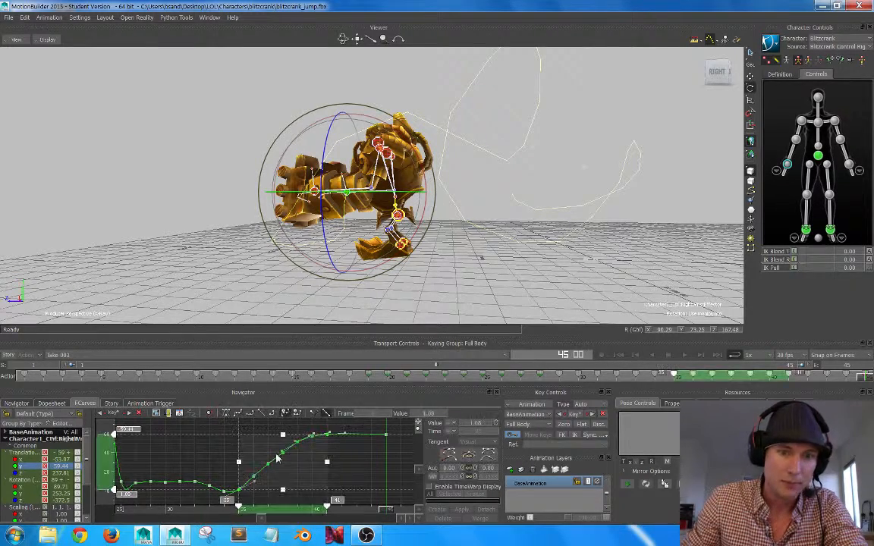
left_click_drag(283, 436, 284, 433)
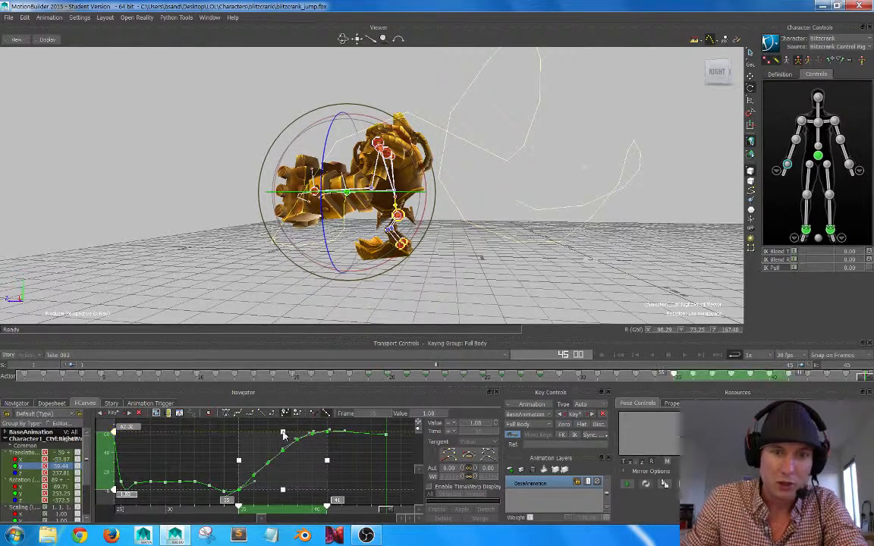
left_click(371, 459)
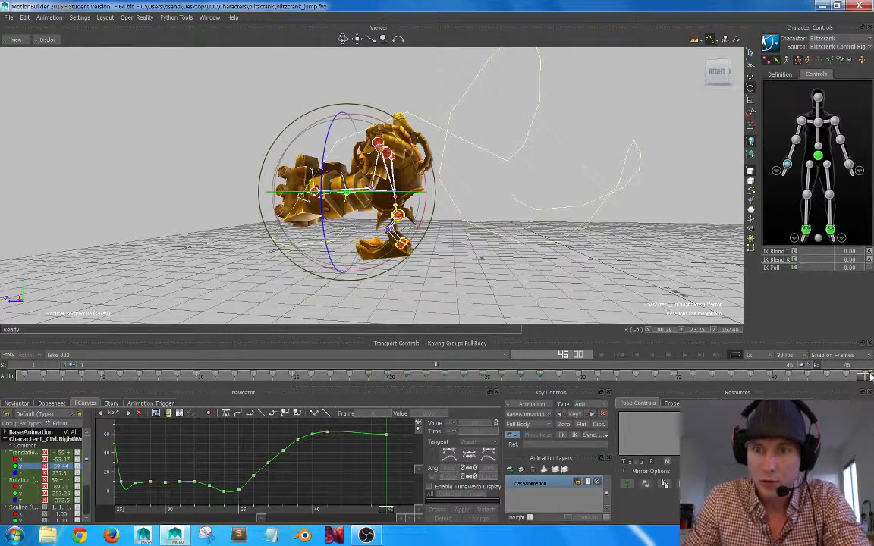
left_click_drag(867, 378, 788, 379)
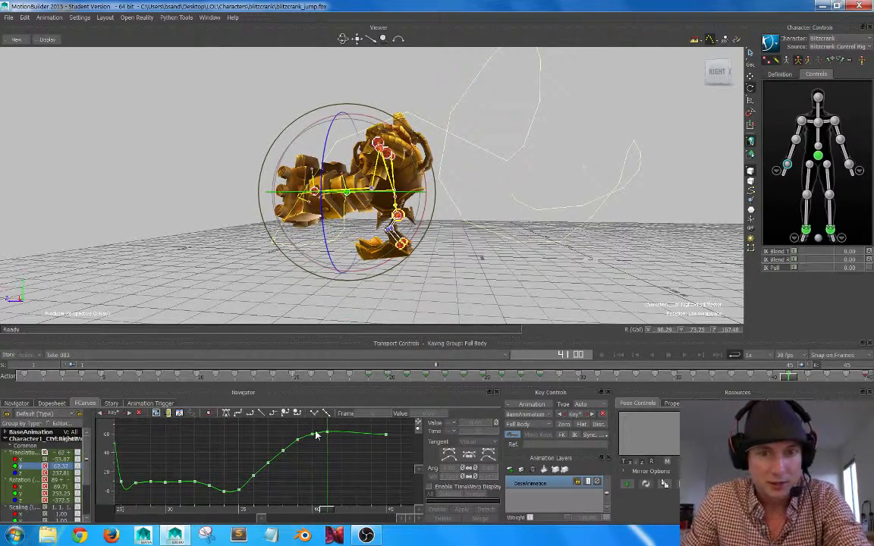
left_click_drag(318, 430, 292, 458)
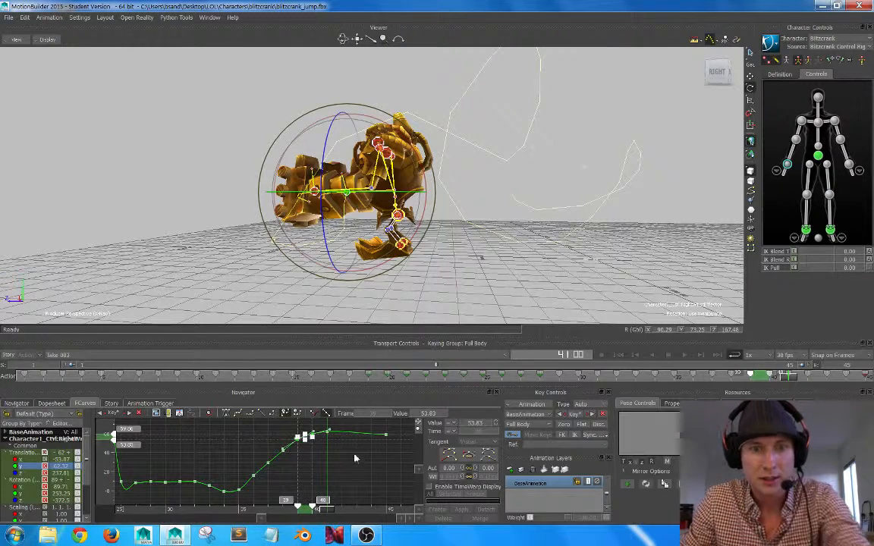
left_click(343, 431)
left_click_drag(342, 428, 234, 495)
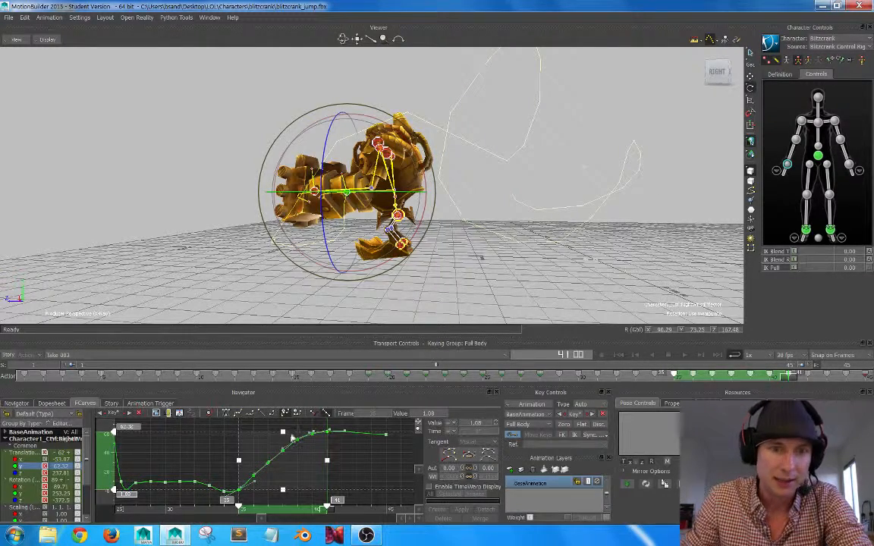
mouse_move(285, 432)
left_mouse_down()
mouse_move(287, 406)
mouse_move(283, 435)
left_mouse_up()
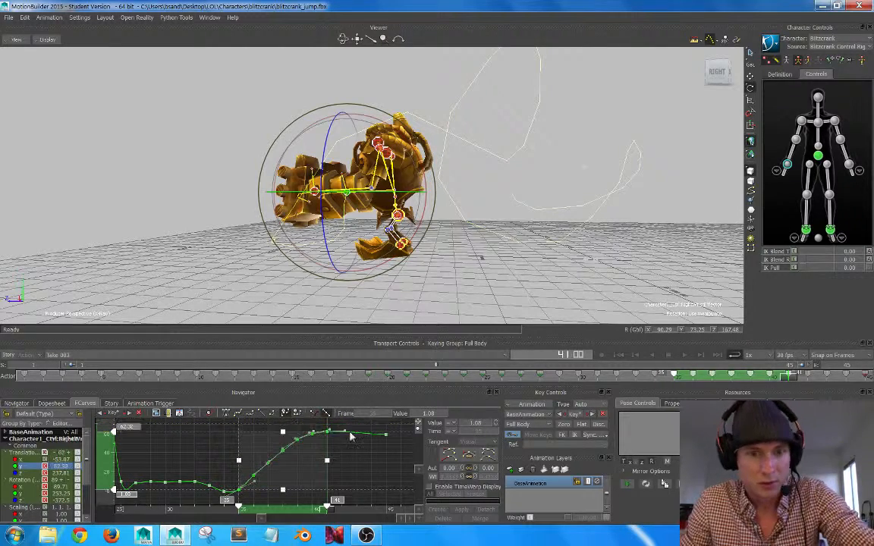
left_click(365, 468)
Undo the adjustments to the right wrist's Translation Y keys.
key("ctrl+z")
key("ctrl+z")
key("ctrl+z")
key("ctrl+z")
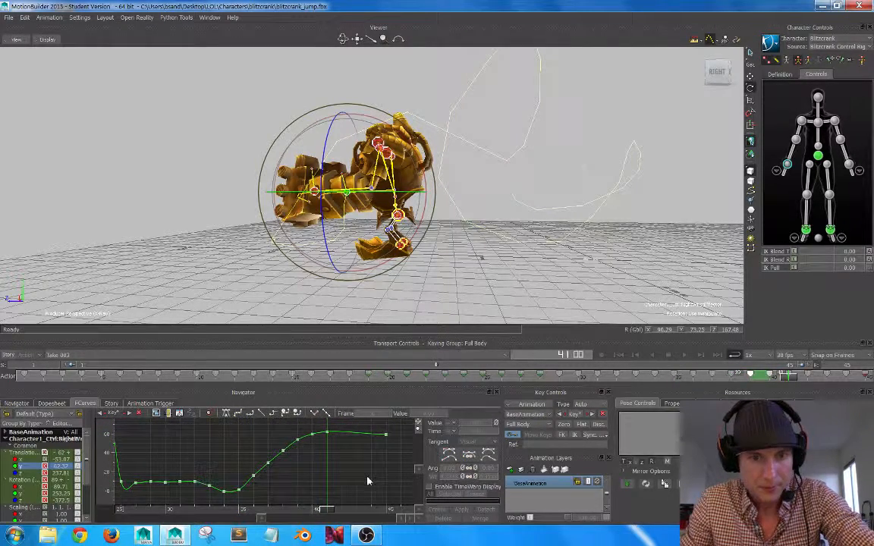
left_click(367, 481)
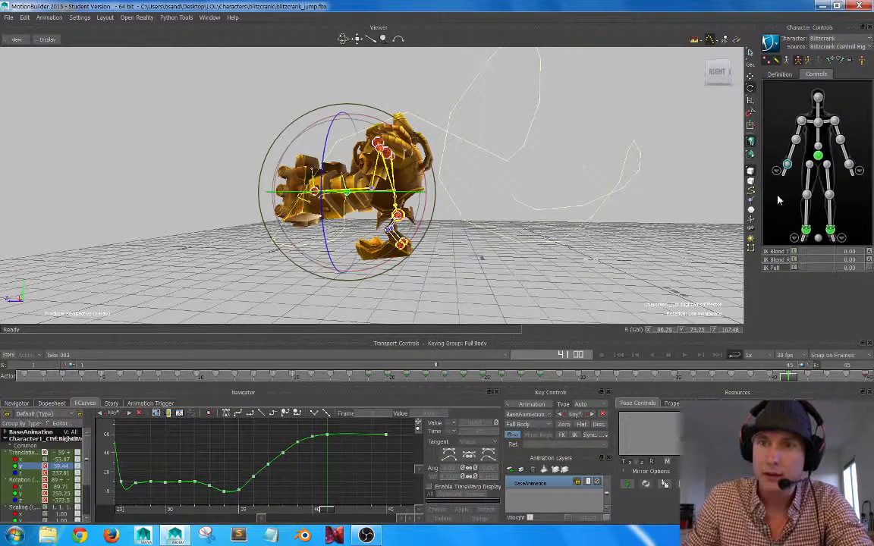
At frame 42, lower the hips effector to a Translation Y of 35.31 and key it.
left_click(818, 156)
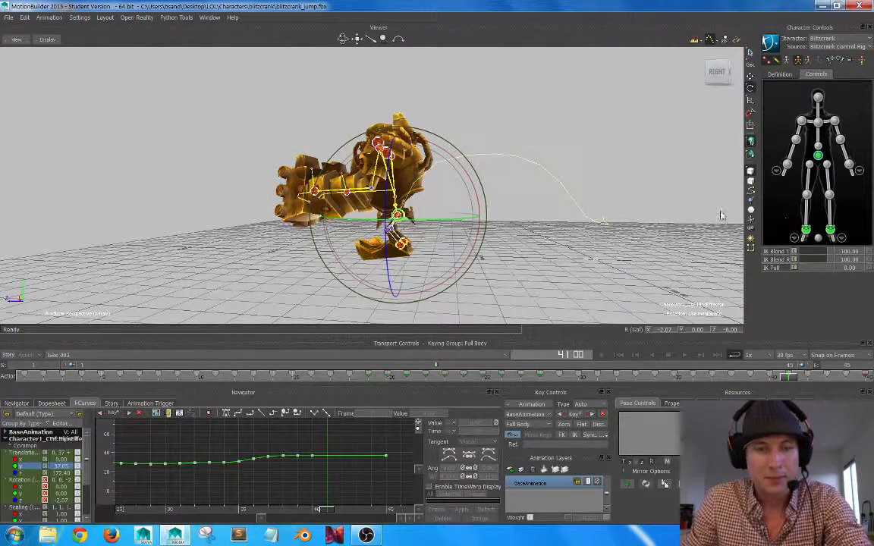
left_click_drag(496, 242, 490, 246, "alt")
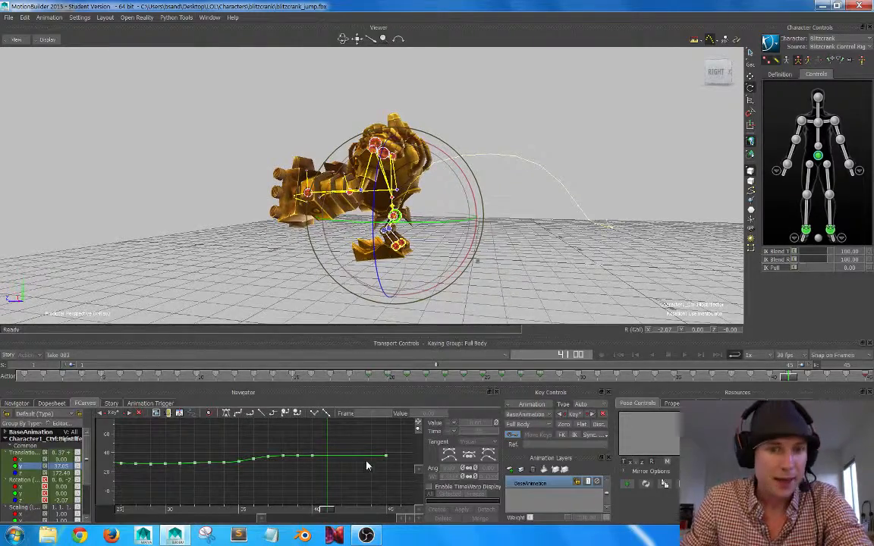
key("a")
middle_click_drag(375, 485, 313, 449, "alt")
right_click_drag(313, 450, 343, 480, "alt")
middle_click_drag(342, 481, 330, 476, "alt")
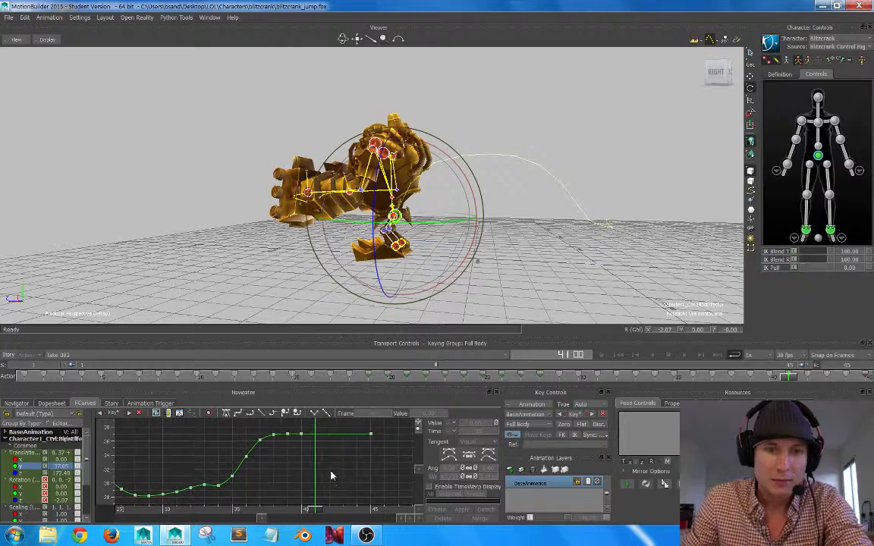
mouse_move(806, 380)
left_mouse_down()
mouse_move(672, 377)
mouse_move(810, 378)
left_mouse_up()
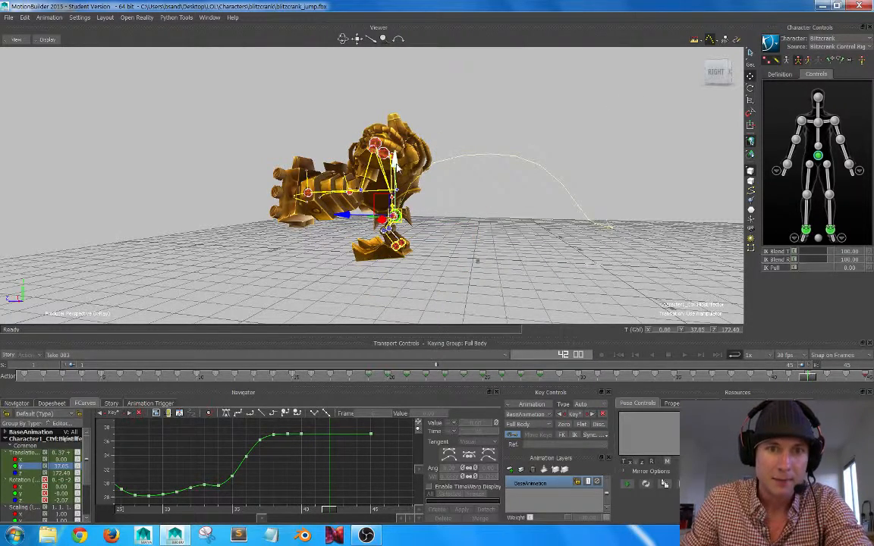
left_click_drag(397, 167, 397, 170)
key("k")
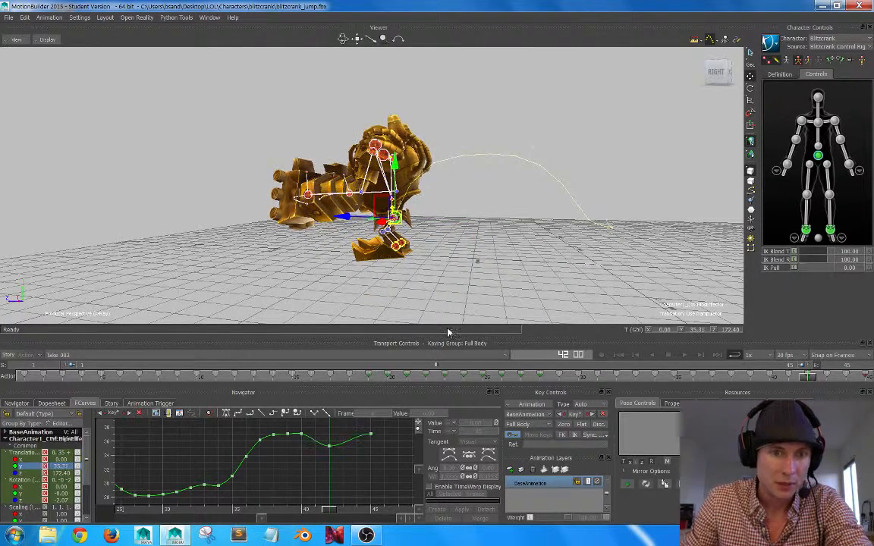
Soften the hips' settling dip by setting the Translation Y keys to 36.96 at frame 40 and 36.52 at frame 42.
left_click(302, 438)
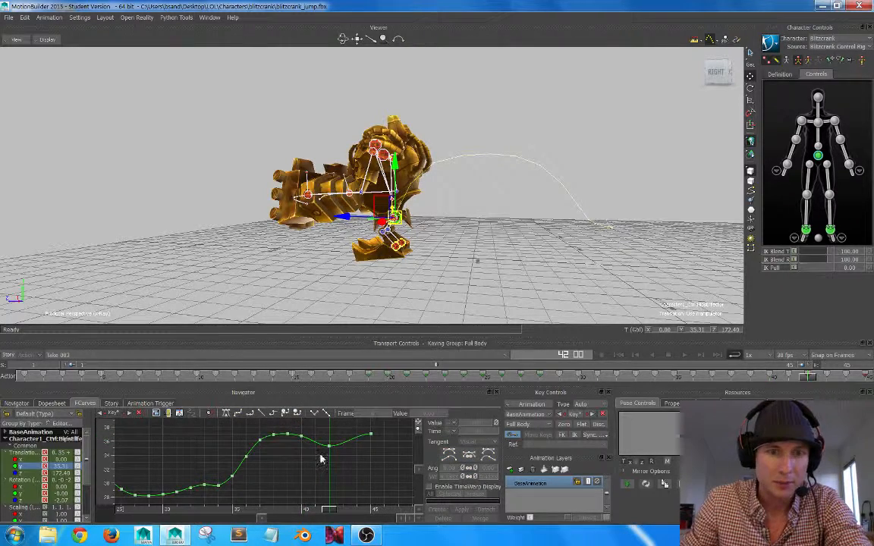
left_click(330, 449)
left_click_drag(330, 450, 303, 471)
left_click(331, 466)
left_click(293, 436)
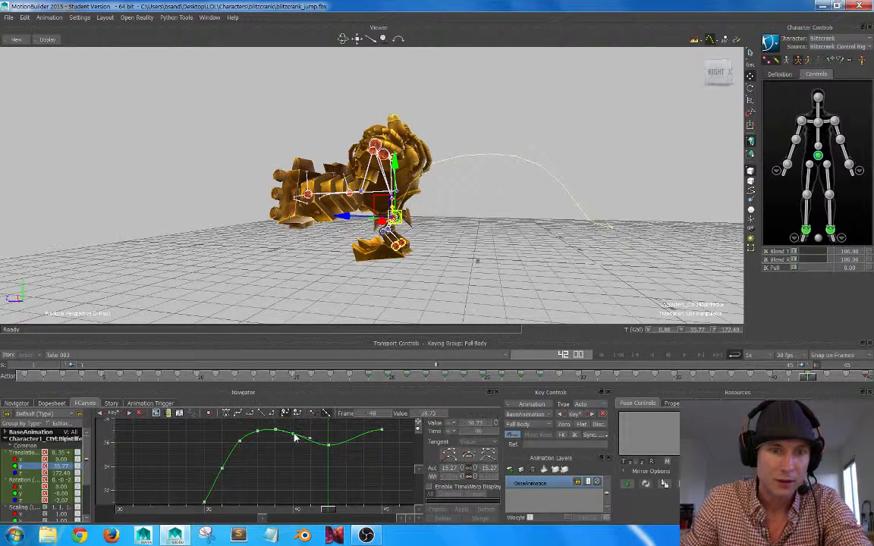
left_click_drag(295, 435, 330, 443)
left_click(350, 474)
left_click(403, 488)
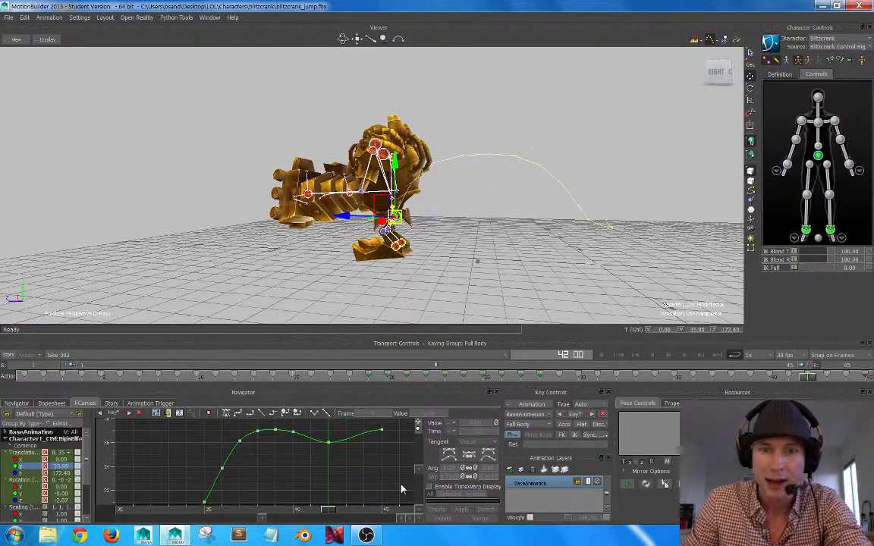
mouse_move(806, 377)
left_mouse_down()
mouse_move(739, 377)
mouse_move(867, 378)
mouse_move(775, 368)
mouse_move(806, 367)
left_mouse_up()
left_click_drag(328, 443, 296, 432)
left_click(352, 461)
left_click(295, 433)
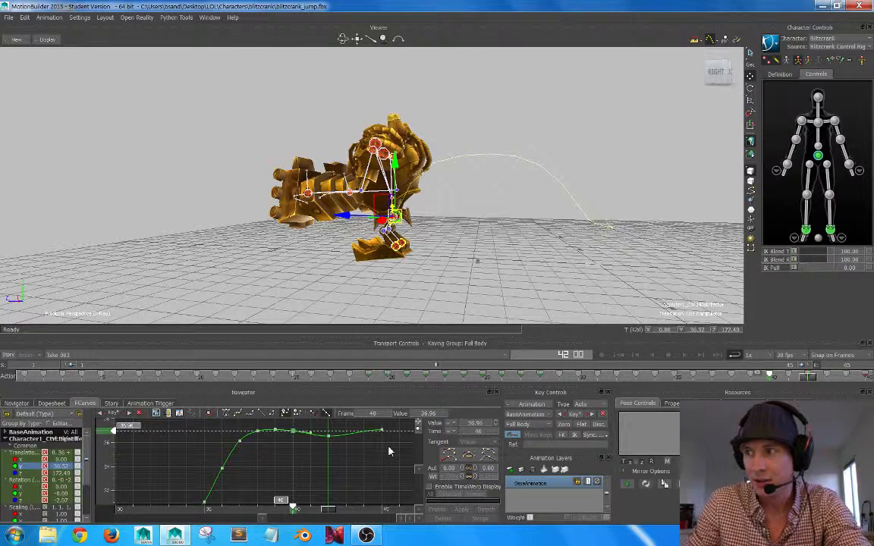
Review the character's landing and settling motion between frames 36 and 45 from several angles.
left_click_drag(807, 379, 850, 348)
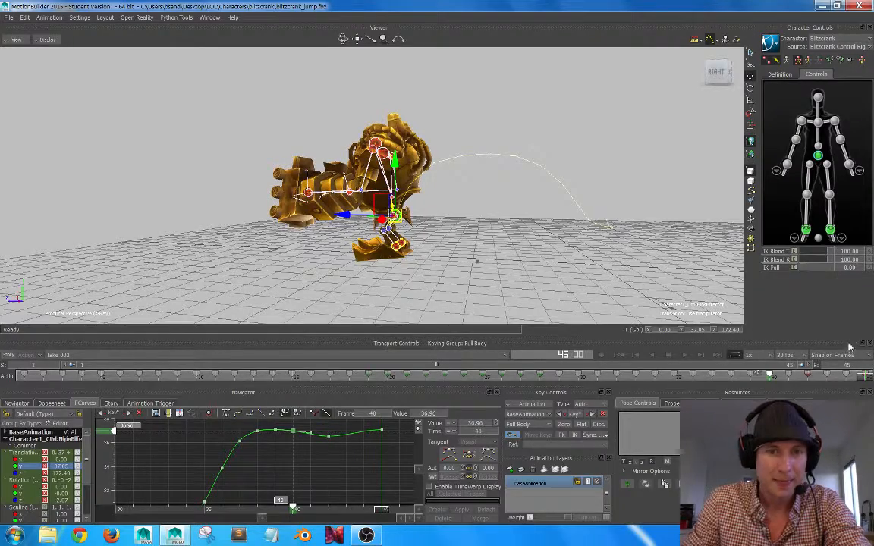
left_click_drag(372, 228, 408, 223, "alt")
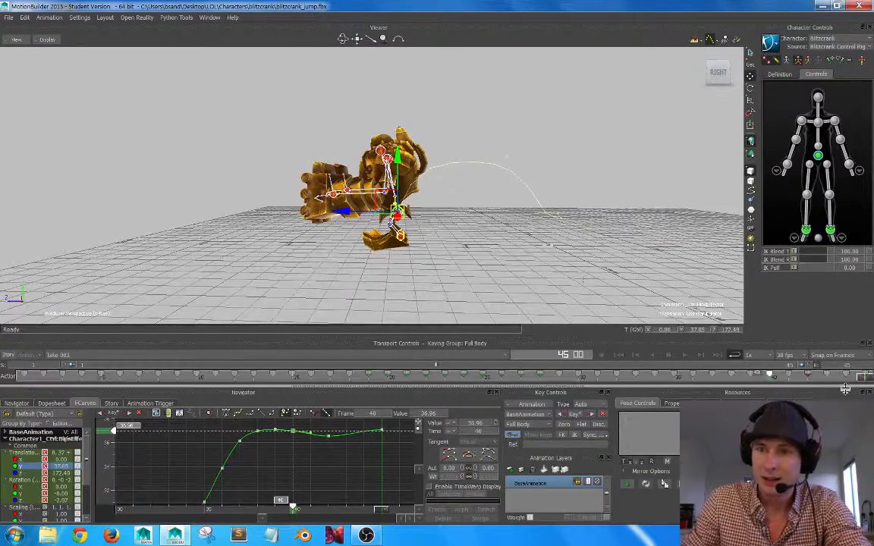
mouse_move(778, 378)
left_mouse_down()
mouse_move(725, 378)
mouse_move(778, 378)
mouse_move(766, 377)
left_mouse_up()
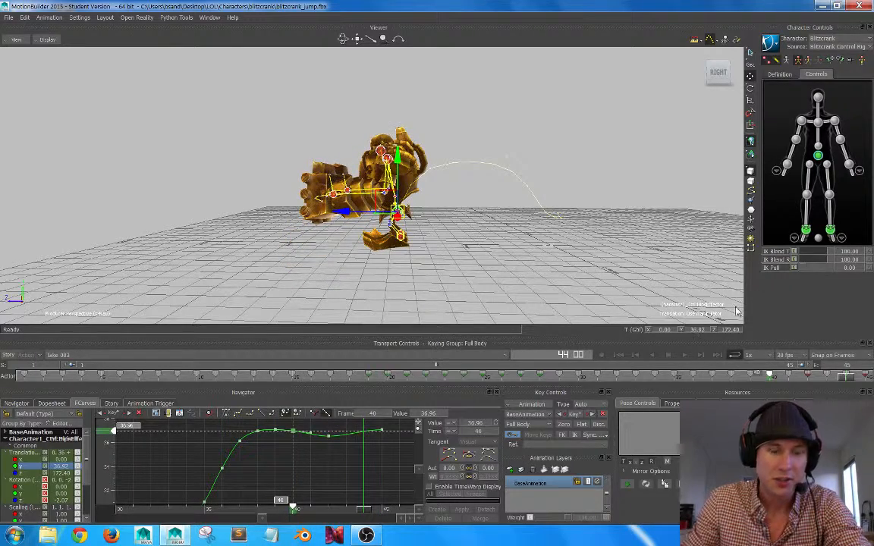
right_click_drag(581, 261, 525, 244, "alt")
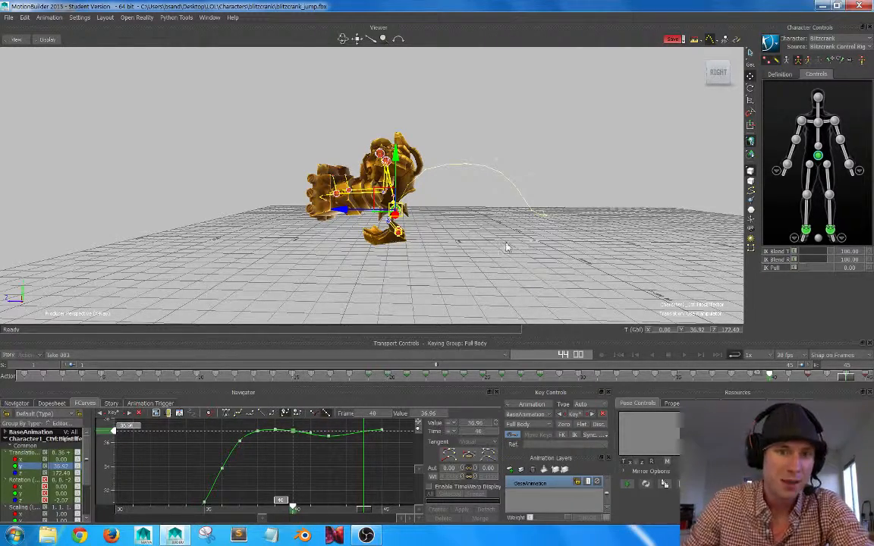
left_click_drag(507, 247, 544, 293, "alt")
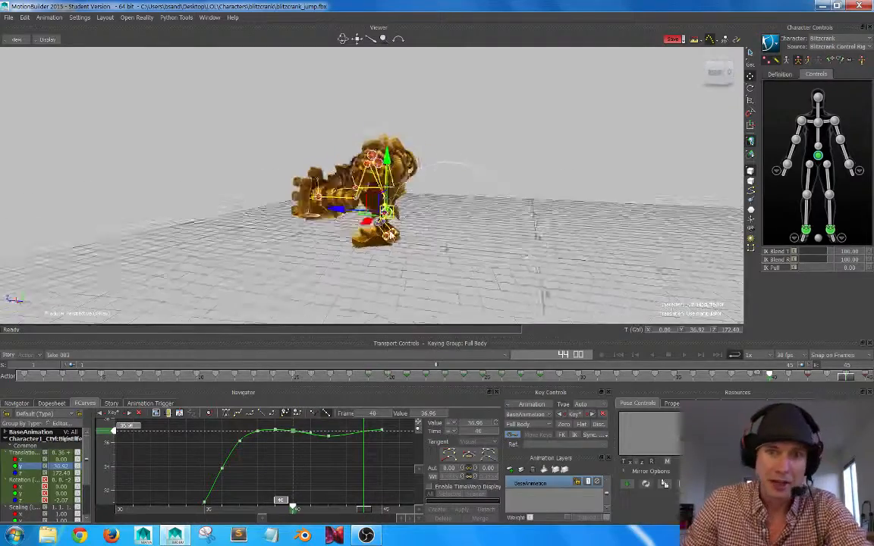
left_click_drag(392, 234, 451, 240, "alt")
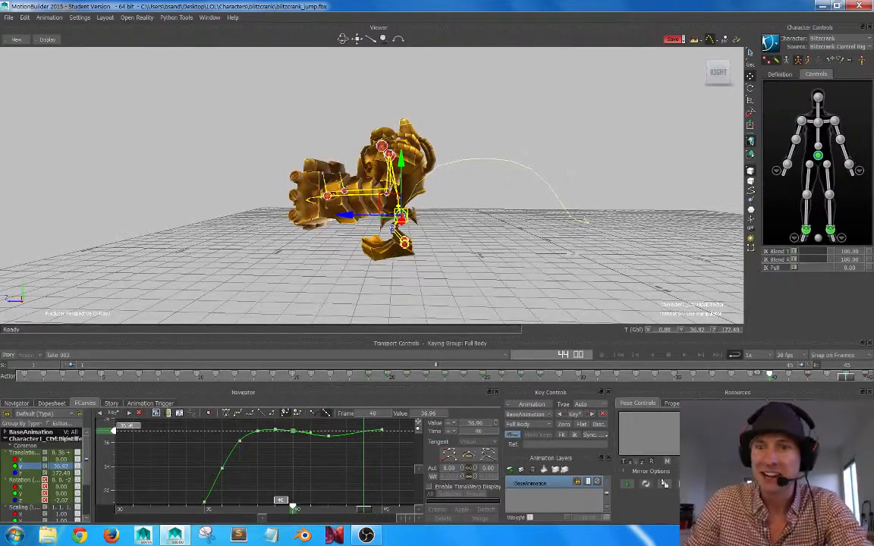
left_click_drag(855, 379, 698, 345)
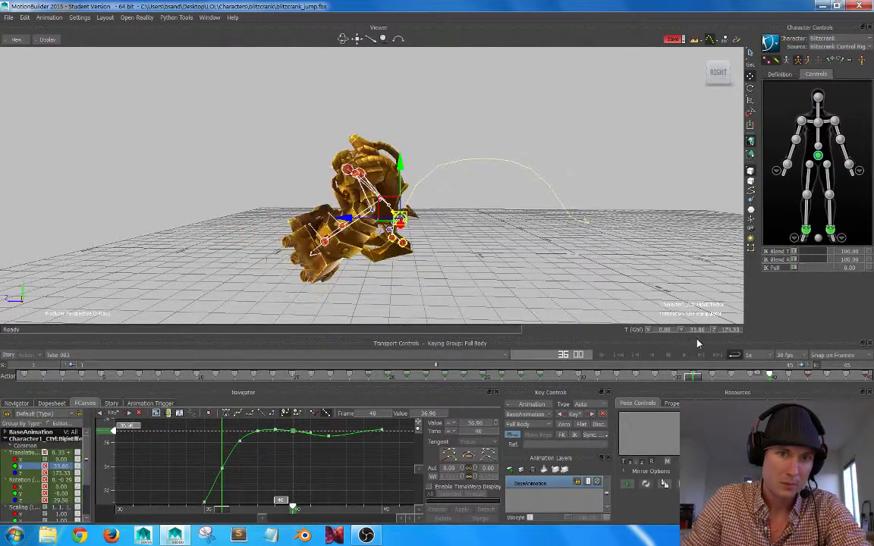
Show the hips' Translation Z curve and raise its frame 36 key to 179.71.
left_click(20, 473)
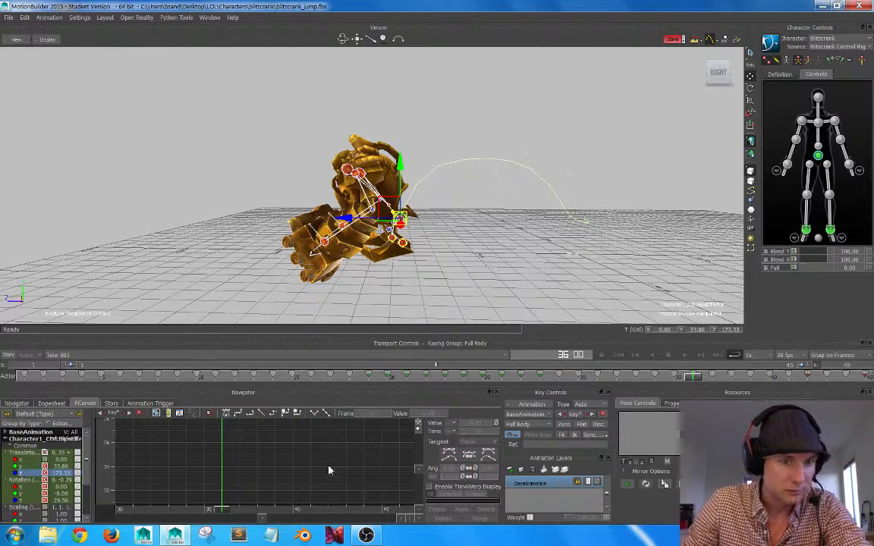
key("a")
left_click_drag(352, 460, 392, 484, "ctrl")
left_click_drag(353, 434, 339, 474, "shift")
left_click_drag(323, 431, 312, 468, "shift")
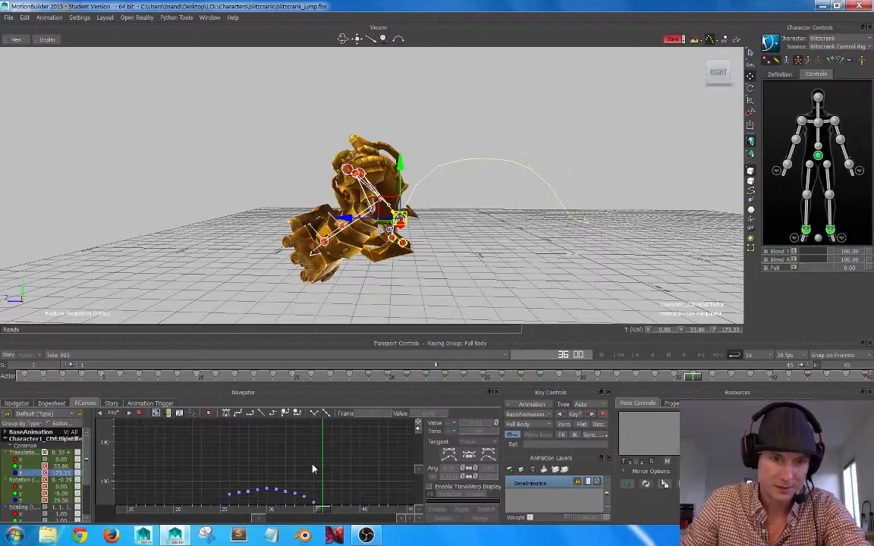
left_click_drag(335, 501, 313, 474, "shift")
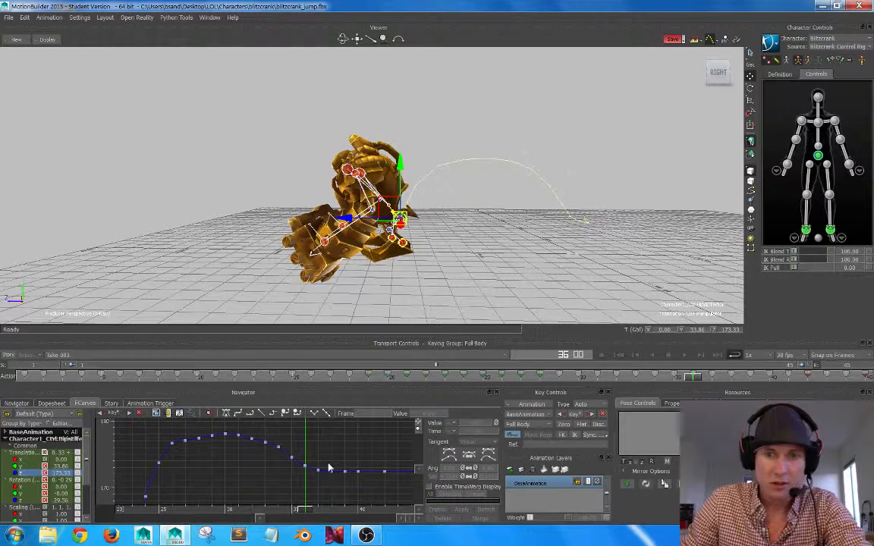
left_click_drag(691, 379, 658, 388)
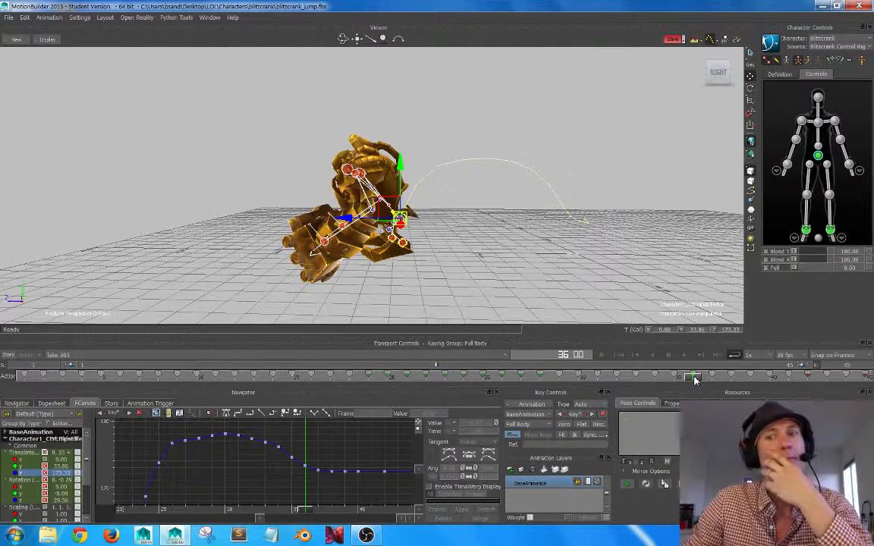
left_click_drag(693, 381, 698, 361)
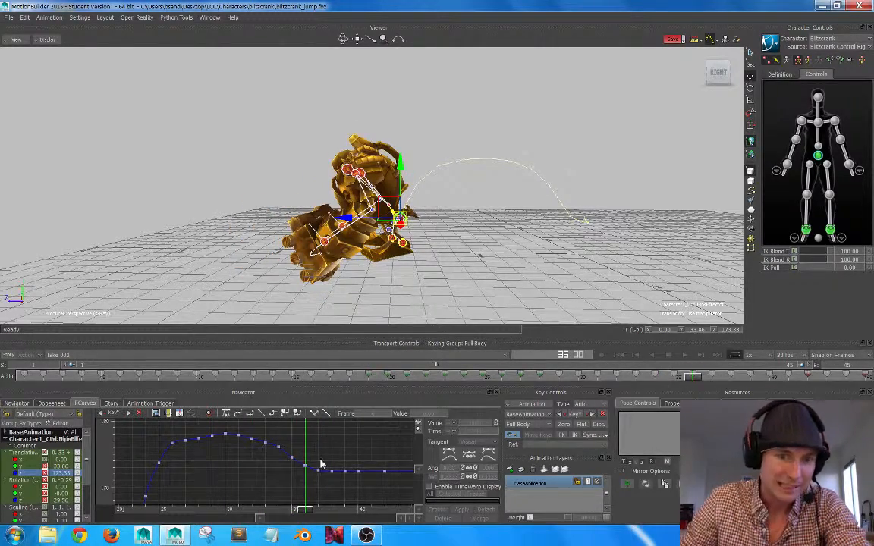
left_click_drag(307, 472, 308, 426)
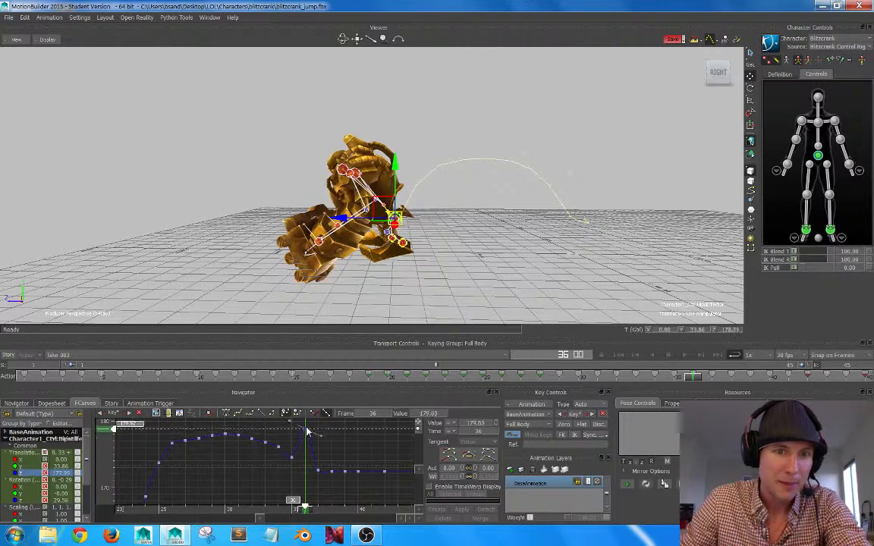
mouse_move(315, 472)
left_mouse_down("shift")
mouse_move(307, 477)
mouse_move(328, 471)
left_mouse_up("shift")
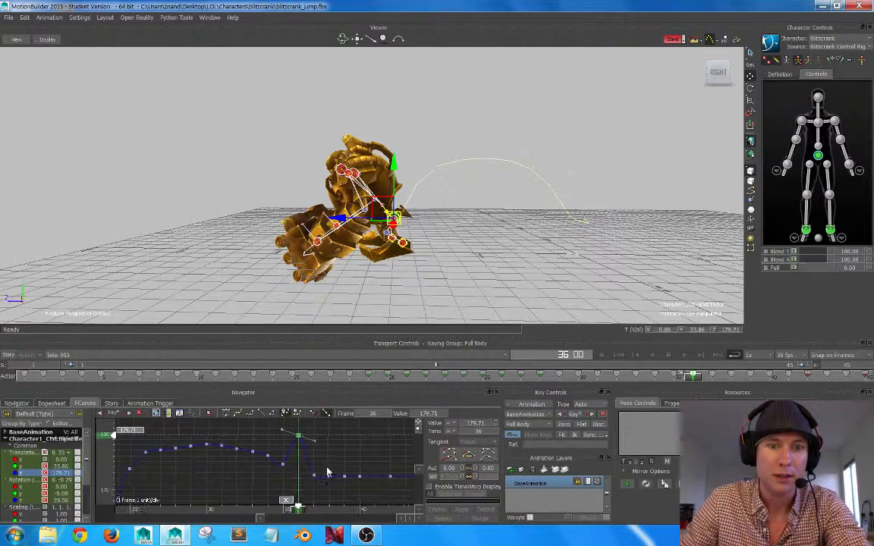
Raise the hips' Translation Z keys at frames 34 and 35 to form a smooth climb into frame 36.
left_click(287, 477)
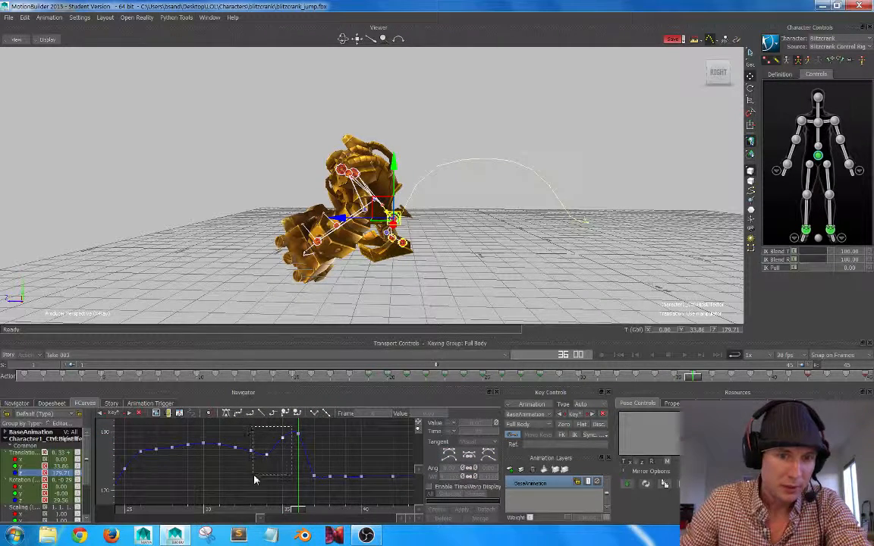
left_click_drag(255, 480, 269, 464)
right_click(275, 454)
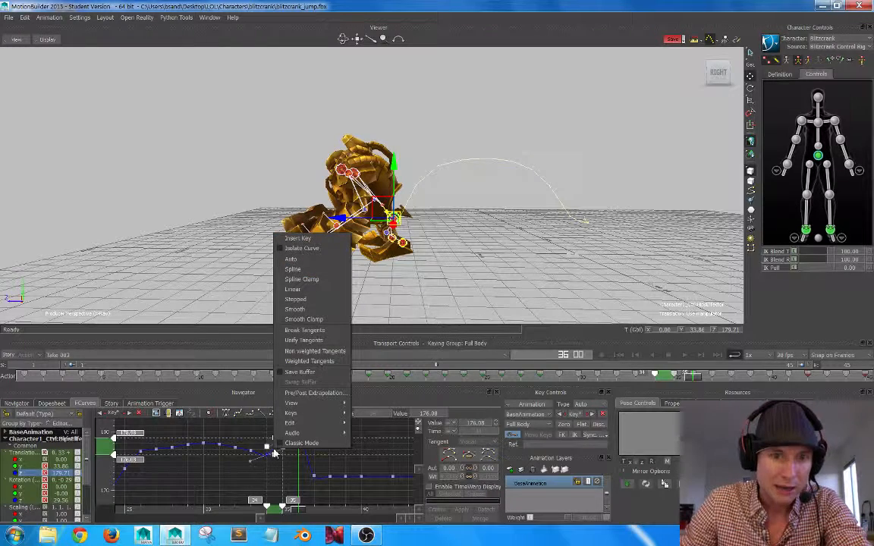
left_click(229, 475)
left_click(229, 474)
left_click_drag(266, 455, 268, 448)
left_click(346, 442)
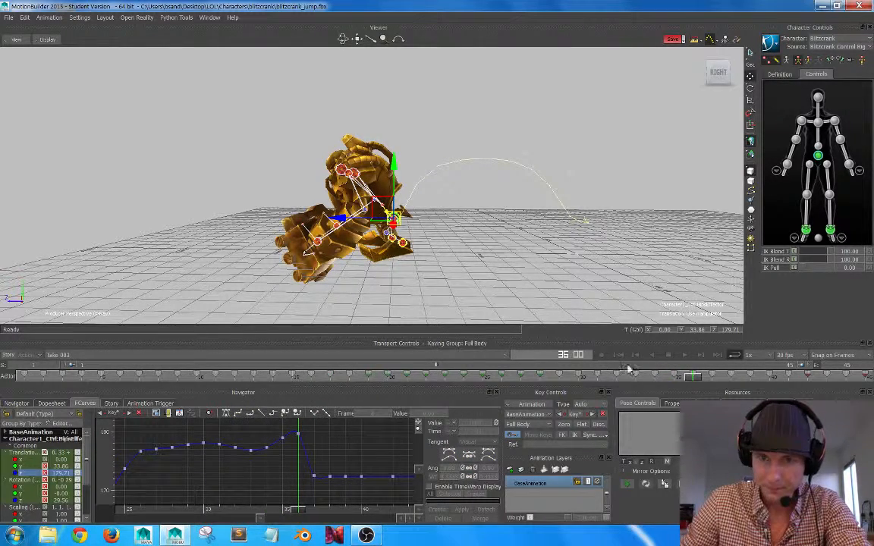
Flatten the hips' Translation Z keys from frame 33 to 36, lowering frame 36 to 178.48.
mouse_move(692, 382)
left_mouse_down()
mouse_move(611, 382)
mouse_move(748, 360)
mouse_move(695, 375)
left_mouse_up()
left_click_drag(241, 471, 275, 442)
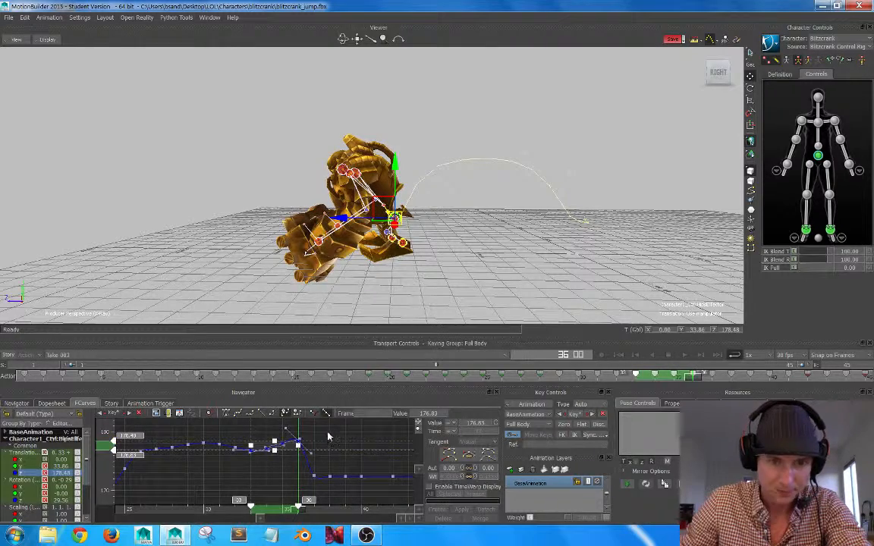
left_click(349, 439)
Raise the Translation Z keys at frames 37 to 39 into a gradual descent, with frame 37 at about 177.
left_click_drag(313, 477, 311, 448)
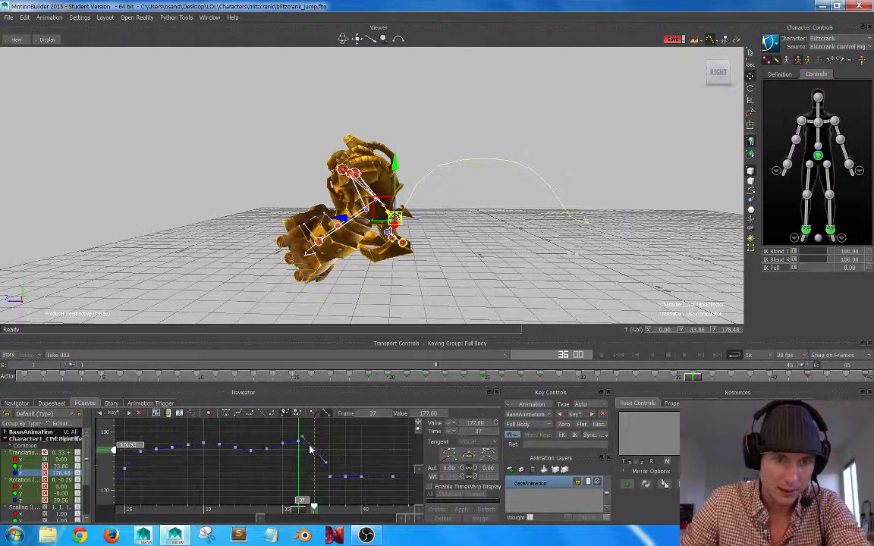
left_click(338, 489)
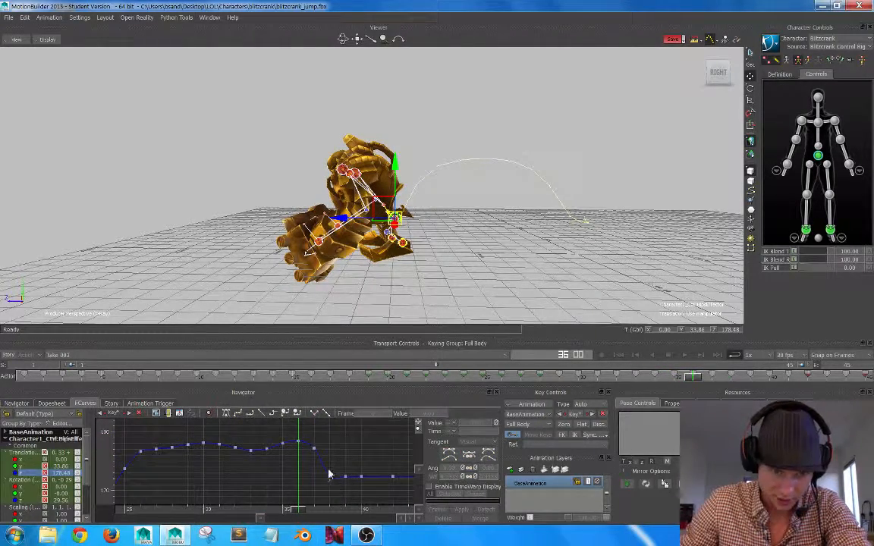
mouse_move(330, 478)
left_mouse_down()
mouse_move(337, 459)
mouse_move(346, 470)
left_mouse_up()
left_click(354, 481)
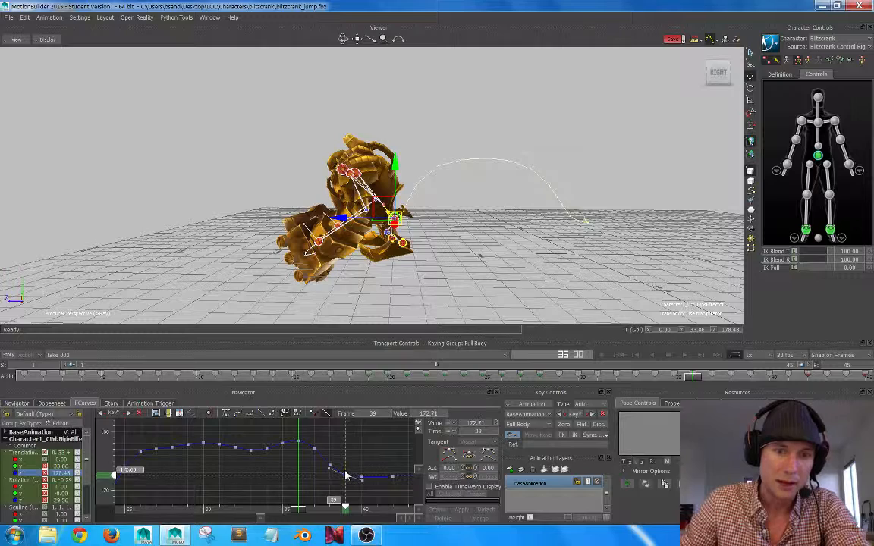
left_click(362, 445)
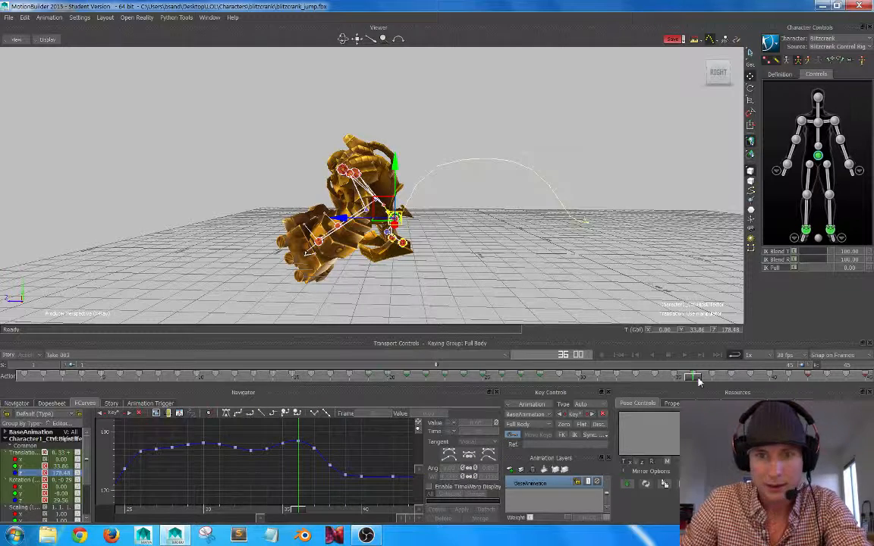
Raise the hips' Translation Z keys to 177.96 at frame 37, 176.75 at frame 38 and about 174.5 at frame 39.
left_click_drag(699, 382, 727, 369)
left_click_drag(316, 474, 259, 451, "ctrl")
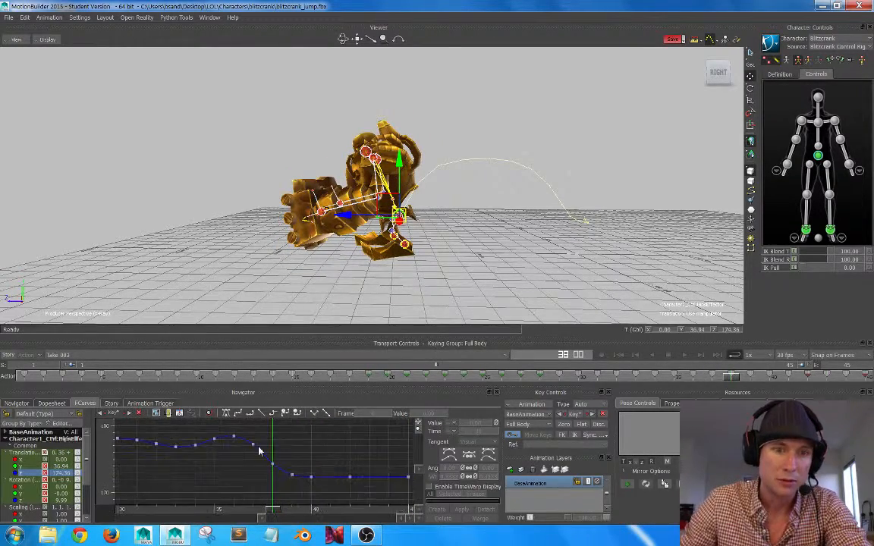
left_click_drag(302, 491, 264, 463)
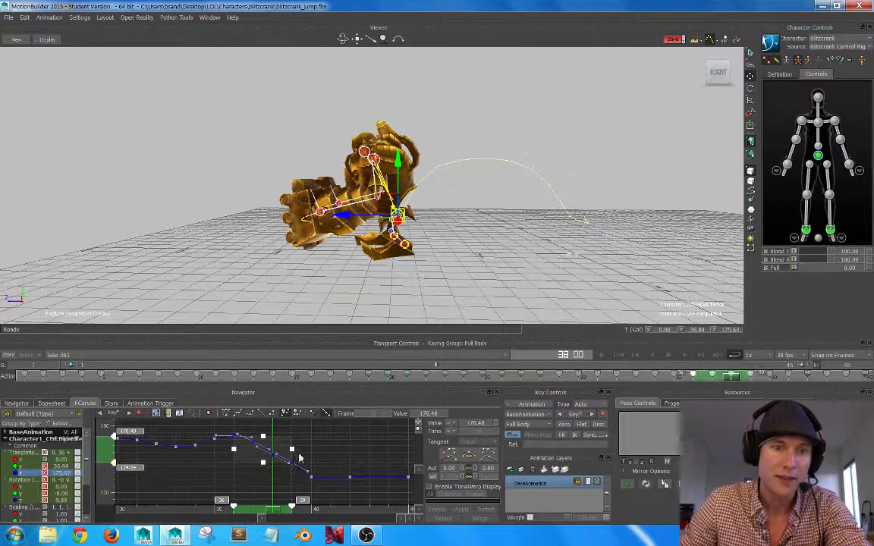
left_click(297, 456)
left_click(254, 445)
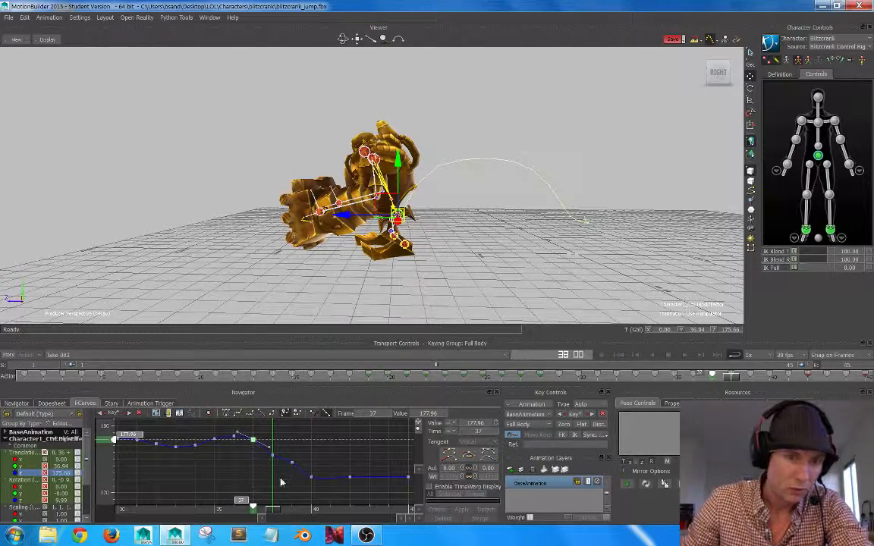
left_click(273, 448)
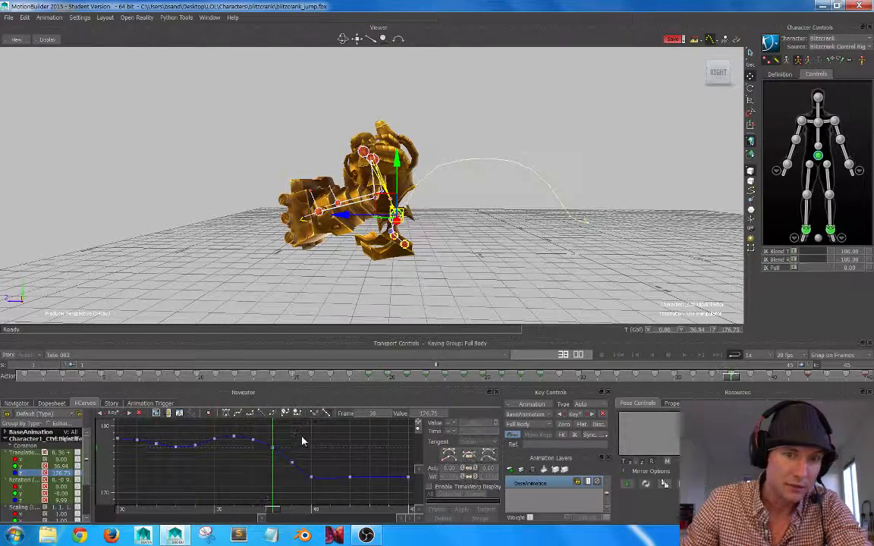
Extend the hips' Translation Z ease-out by raising the keys to 176.44 at frame 39 and 175.04 at frame 40.
left_click_drag(313, 481, 313, 471)
left_click(341, 446)
left_click(361, 432)
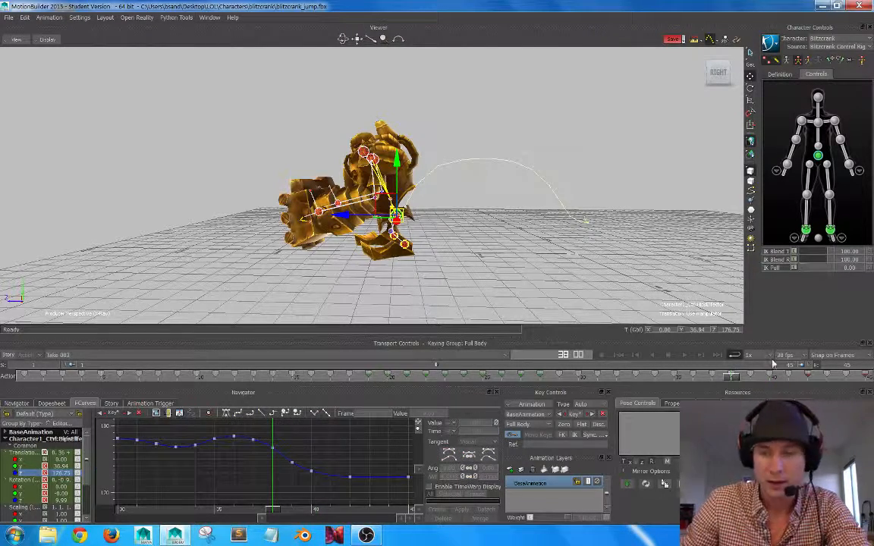
left_click_drag(732, 380, 768, 350)
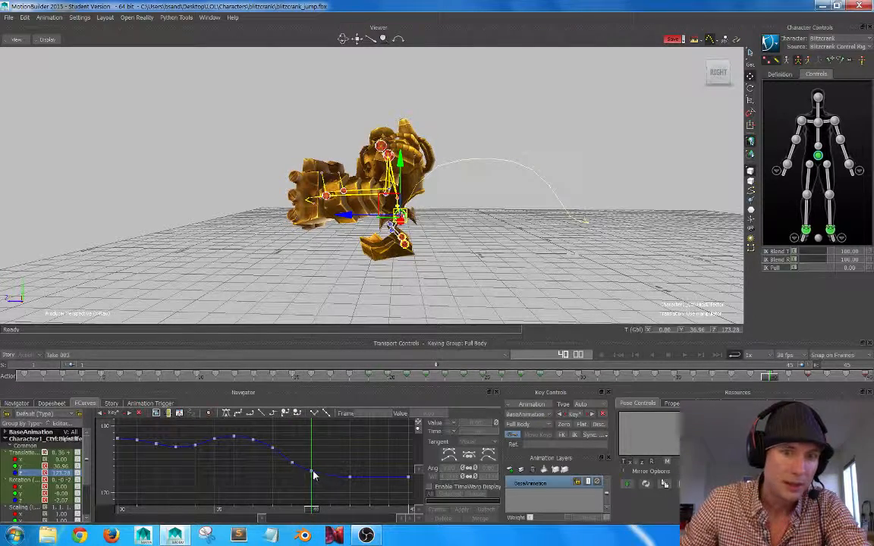
left_click_drag(314, 475, 295, 450)
left_click(336, 432)
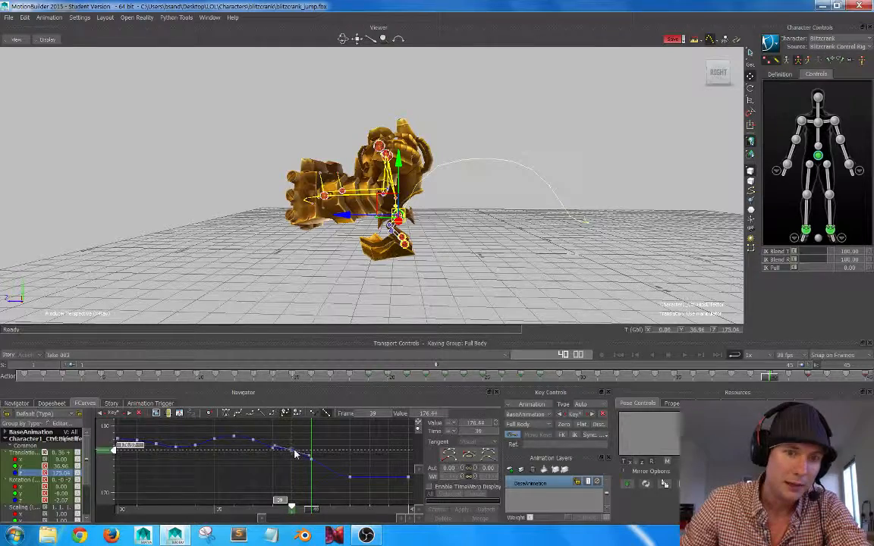